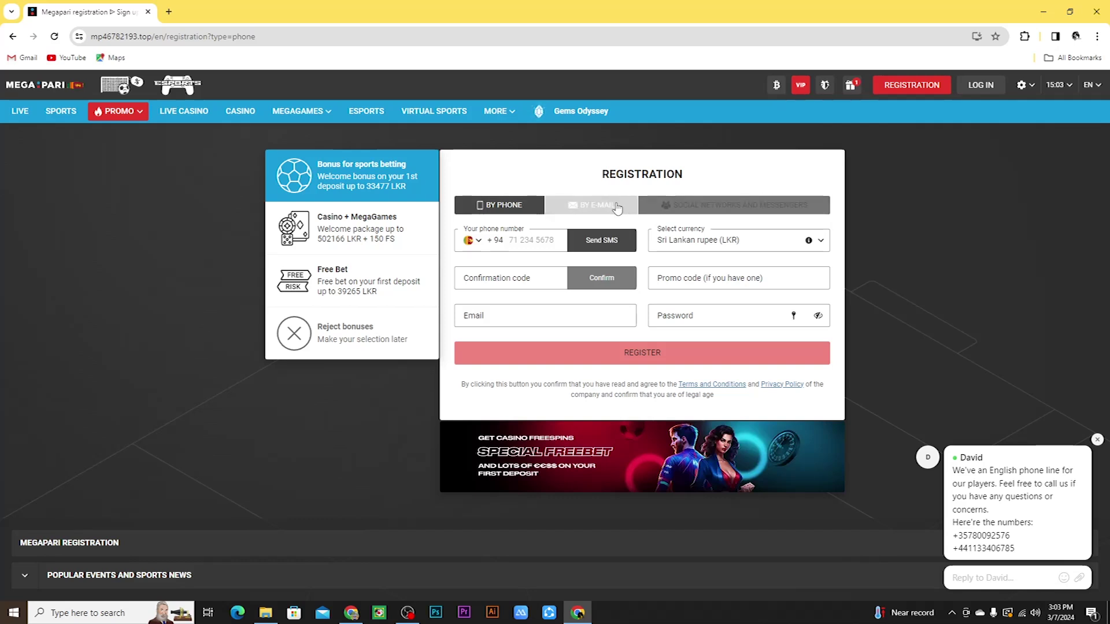
Switch the registration form to sign up BY E-MAIL
{"action": "left_click", "coordinate": [600, 206]}
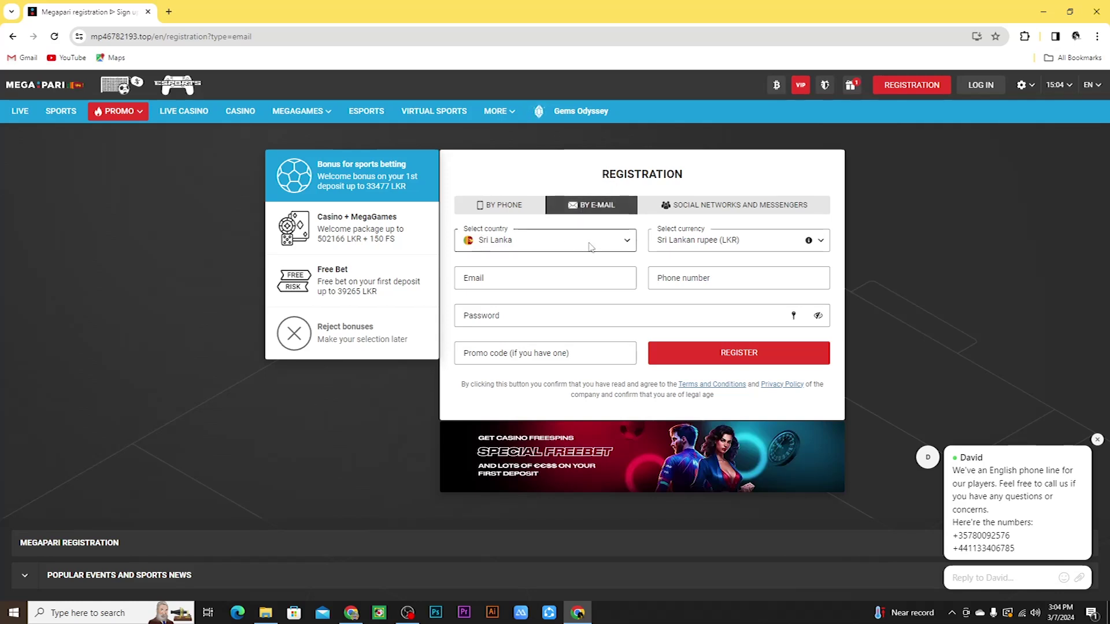
Fill the Email field with the user's e-mail address and set a 10-character account password
{"action": "left_click", "coordinate": [526, 280]}
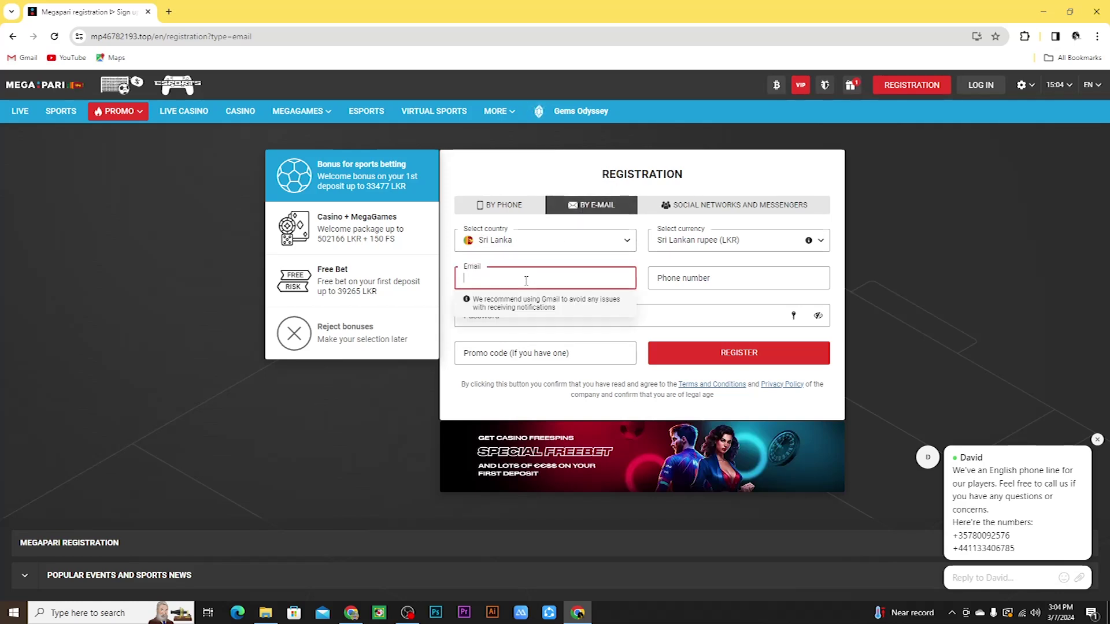
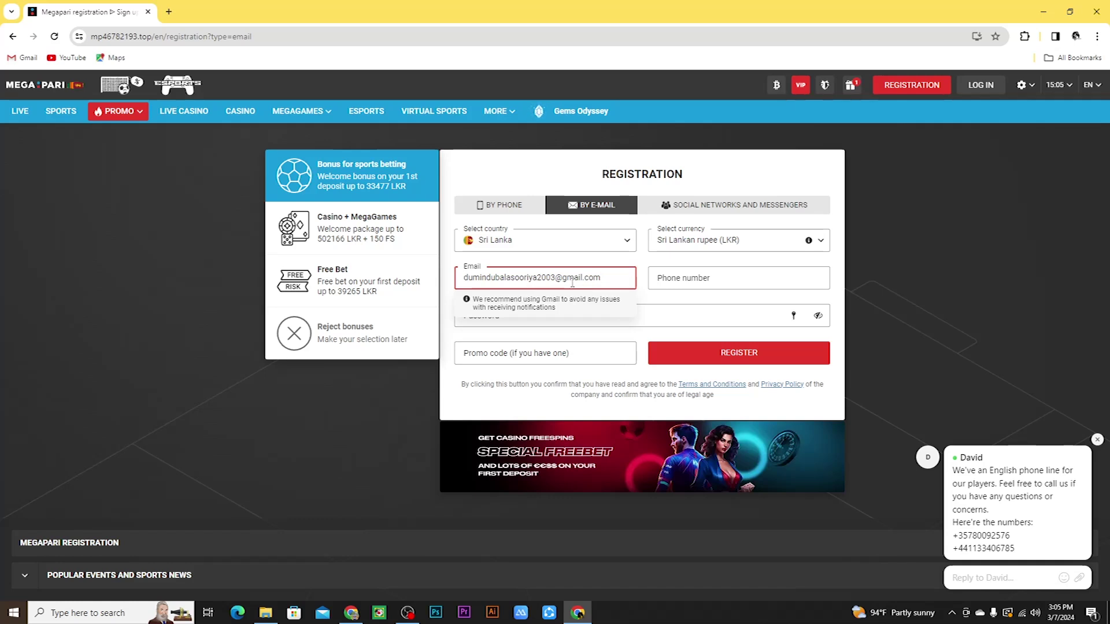
{"action": "left_click", "coordinate": [524, 332]}
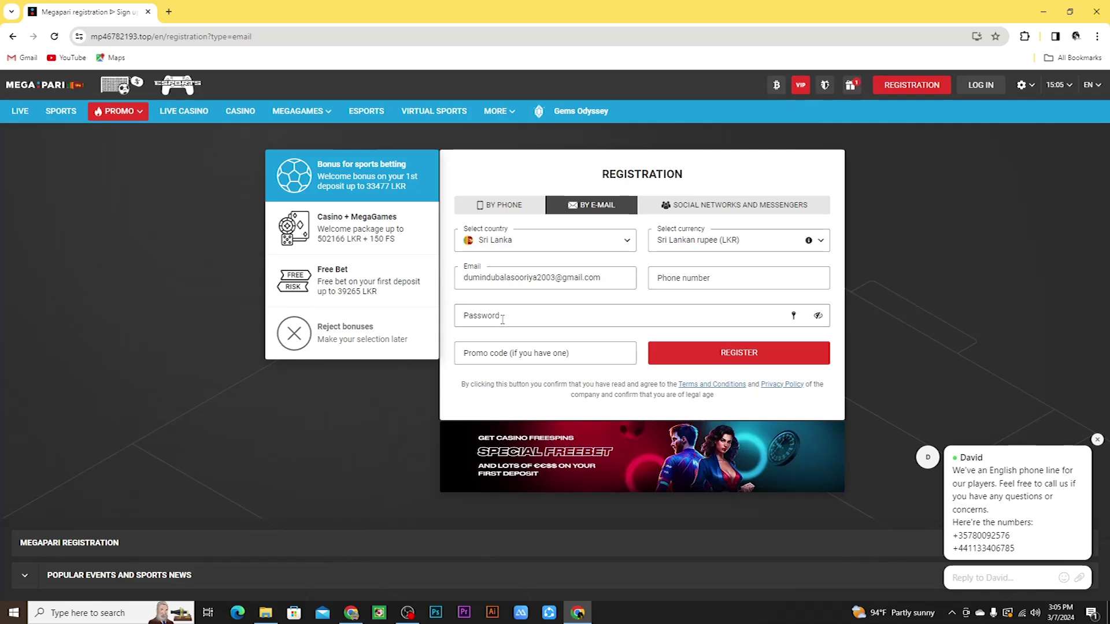
{"action": "left_click", "coordinate": [511, 314]}
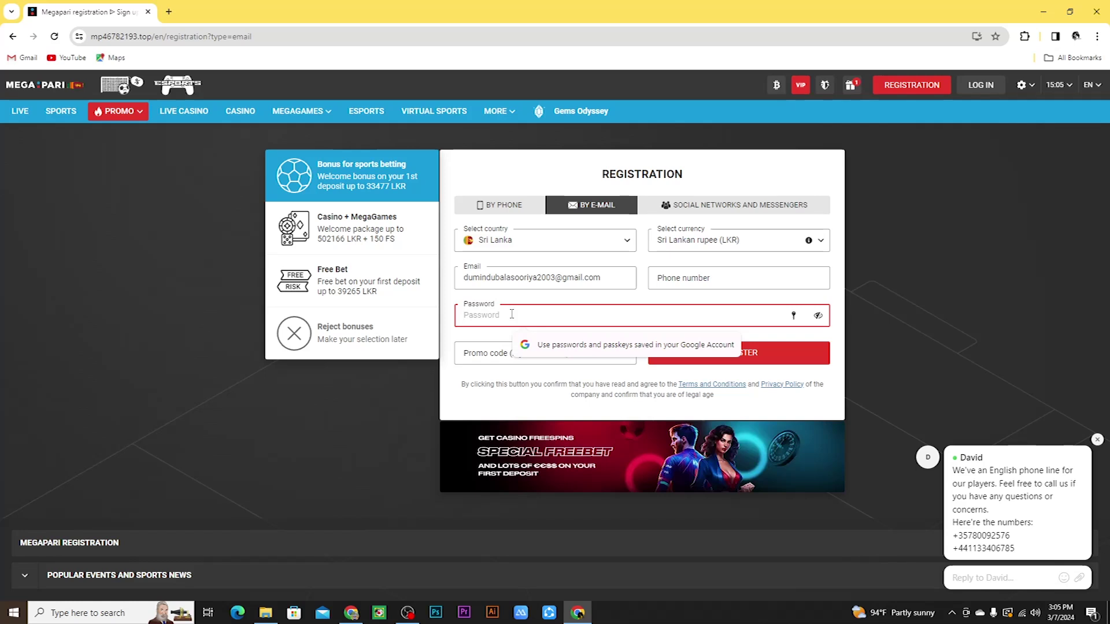
{"action": "type", "text": "**********"}
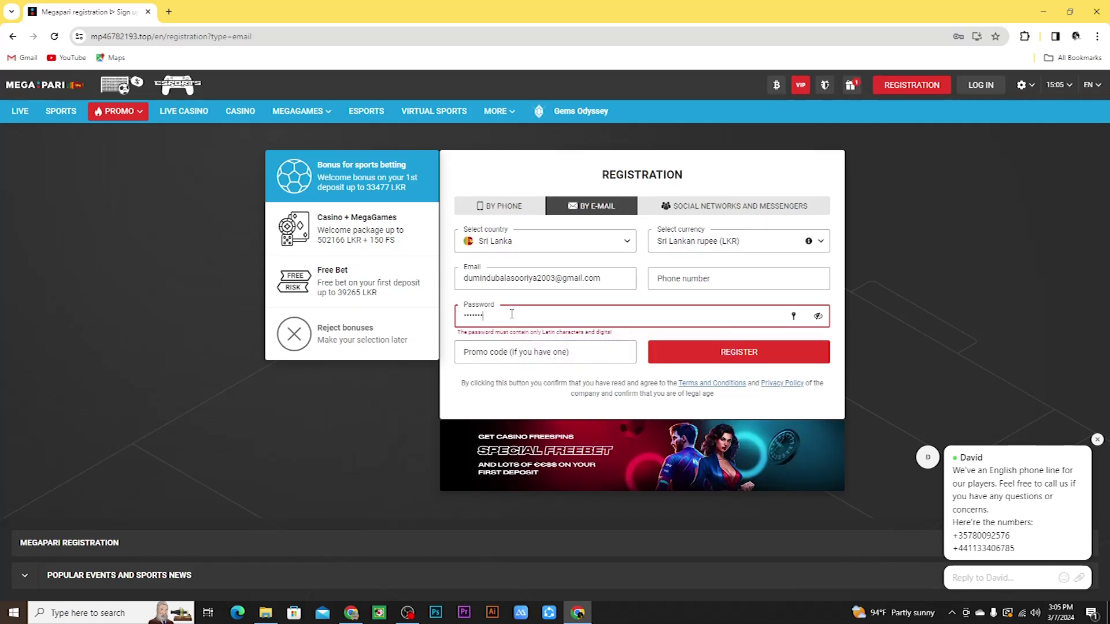
{"action": "left_click", "coordinate": [503, 348]}
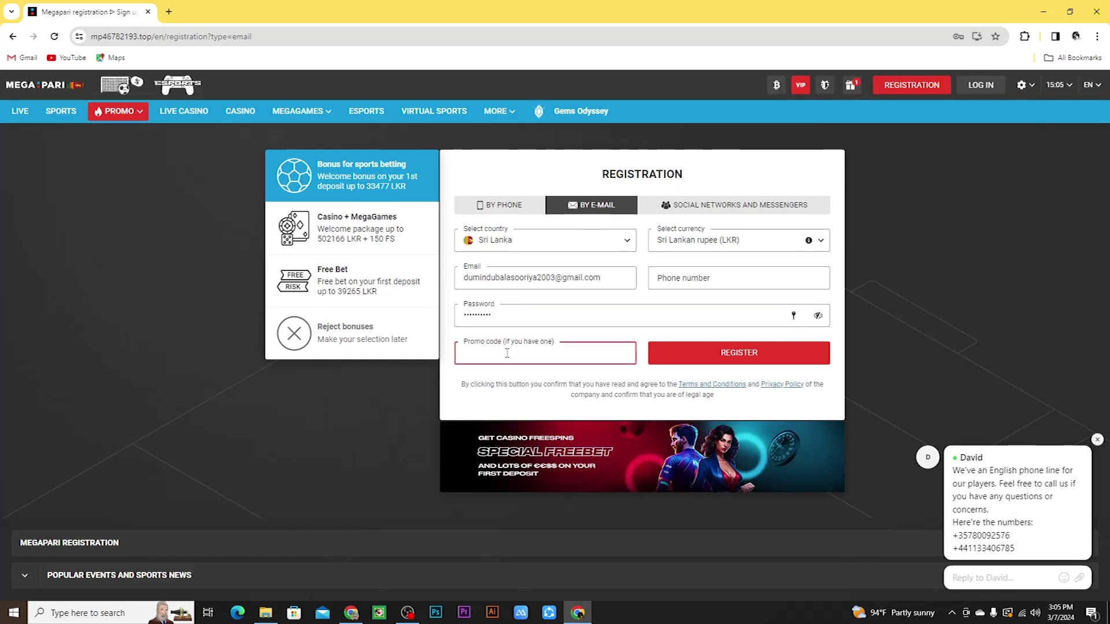
Enter promo code DYRICX on the registration form
{"action": "left_click", "coordinate": [500, 316]}
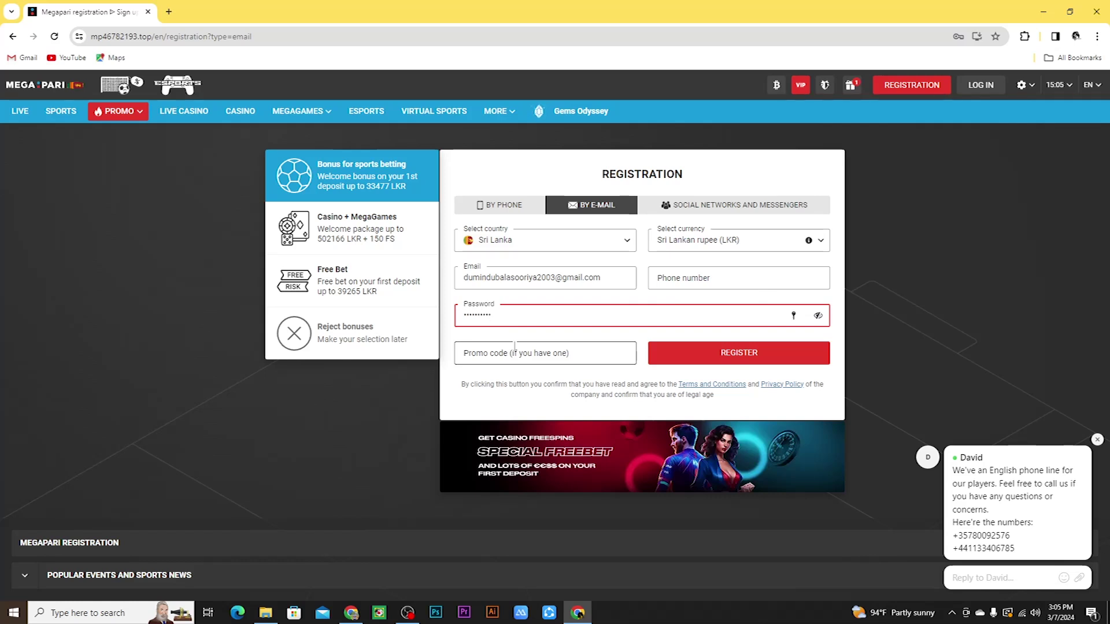
{"action": "left_click", "coordinate": [501, 354]}
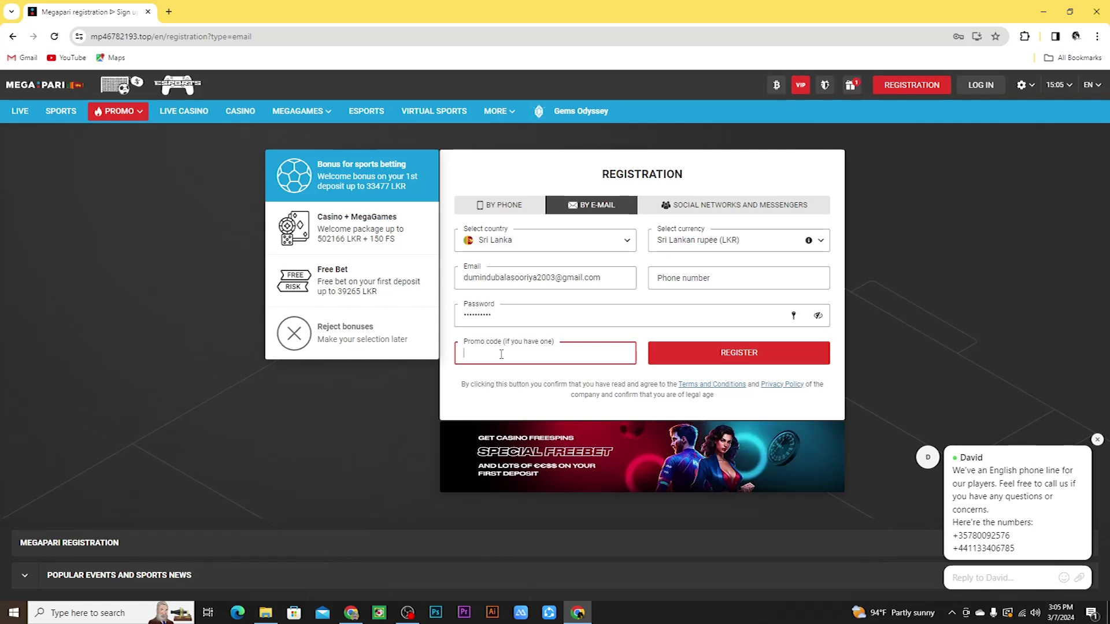
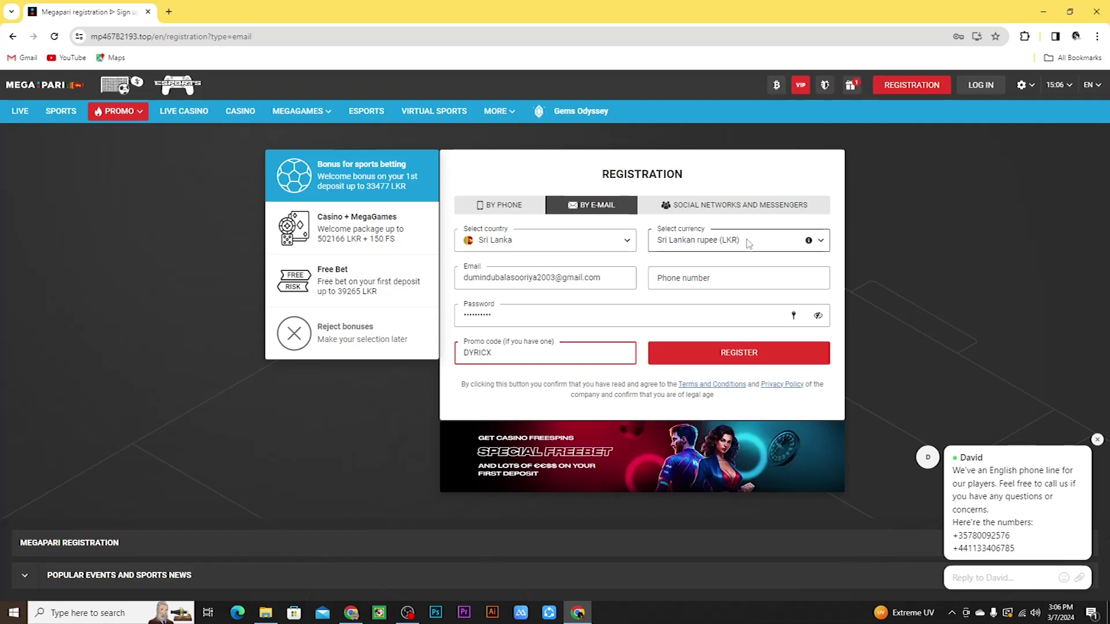
Enter the user's phone number, correcting the last digit, and submit the registration
{"action": "left_click", "coordinate": [710, 277]}
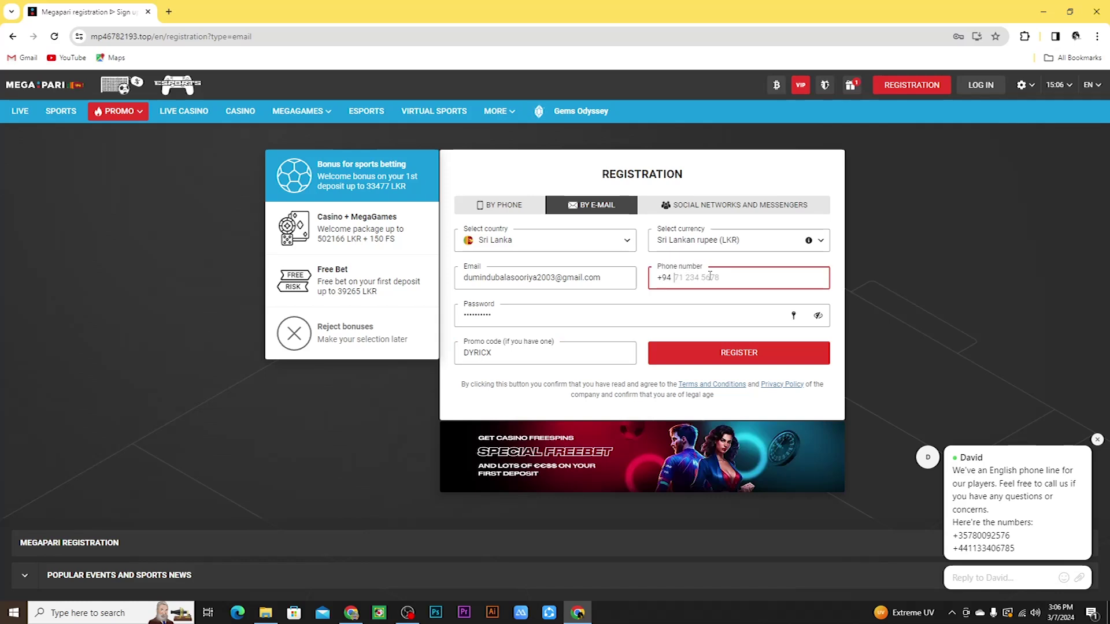
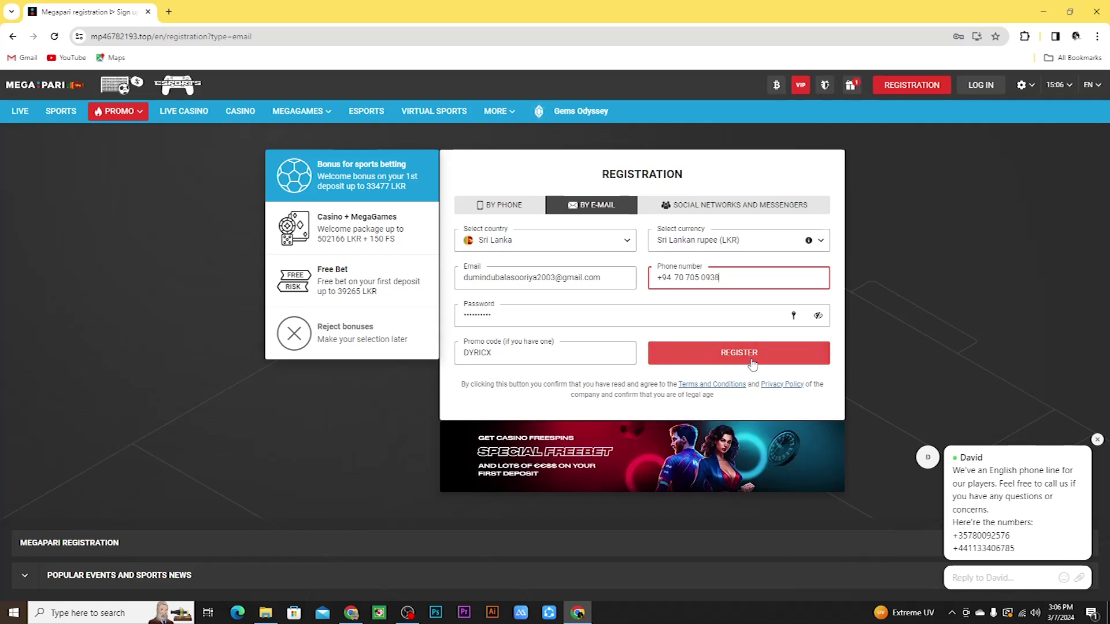
{"action": "left_click", "coordinate": [751, 363]}
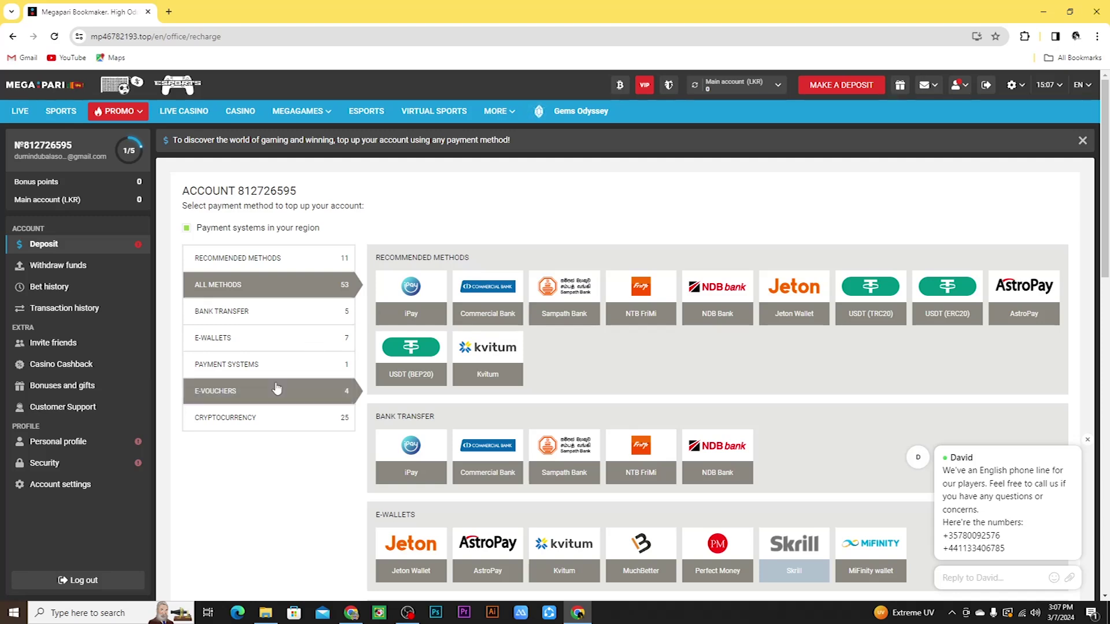
Leave the deposit page for Personal profile, confirming with LEAVE
{"action": "left_click", "coordinate": [79, 444]}
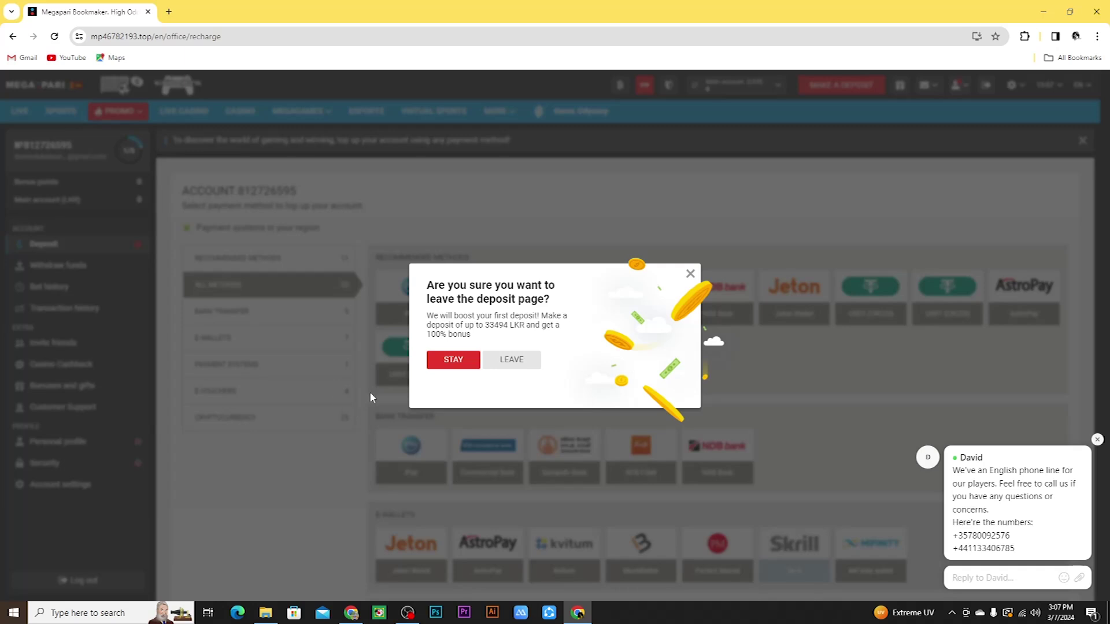
{"action": "left_click", "coordinate": [511, 360]}
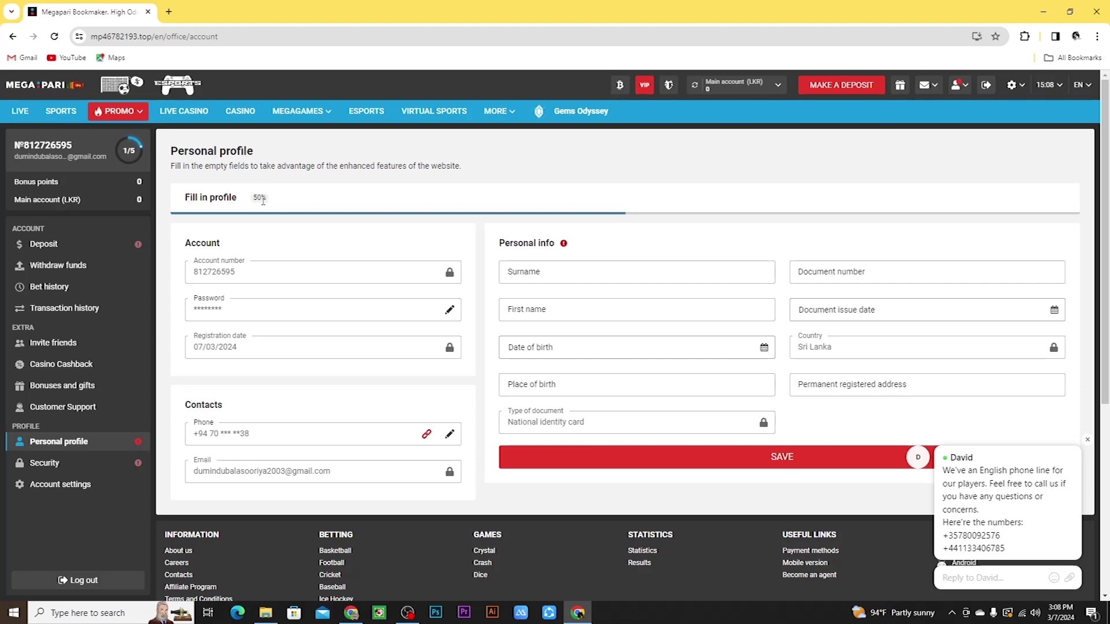
Enter the user's surname and first name in the personal info section
{"action": "left_click", "coordinate": [554, 273]}
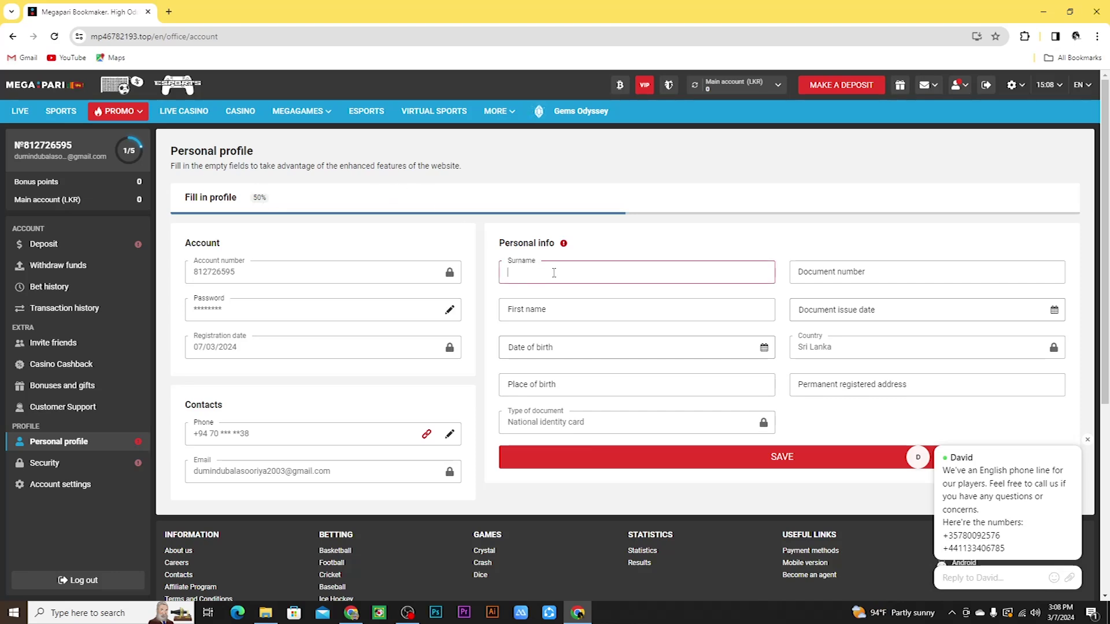
{"action": "left_click", "coordinate": [544, 312]}
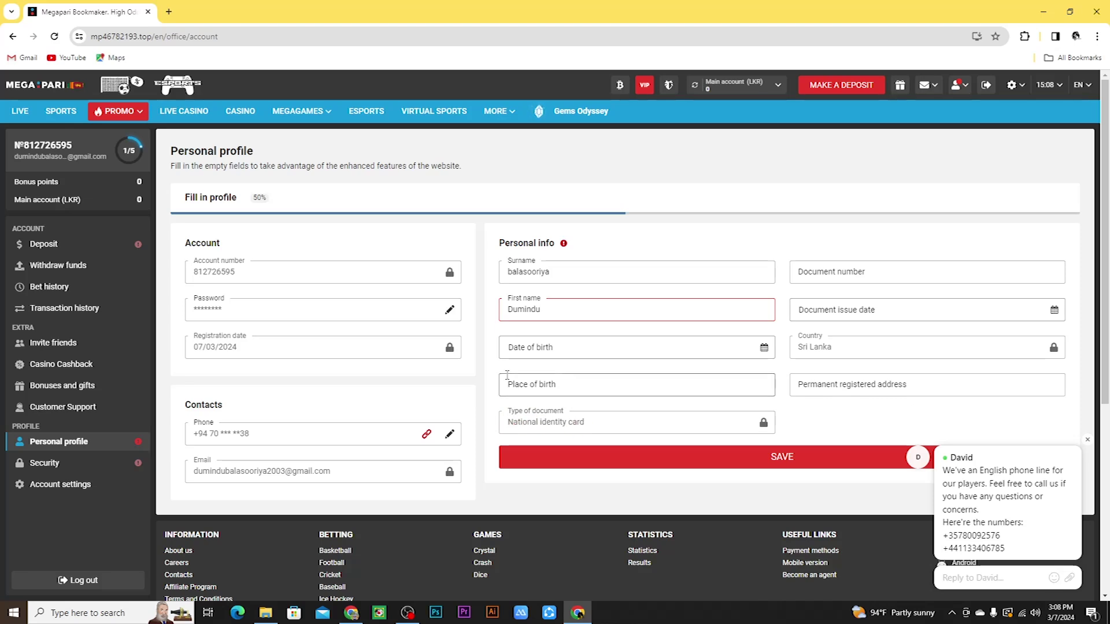
{"action": "left_click", "coordinate": [765, 351]}
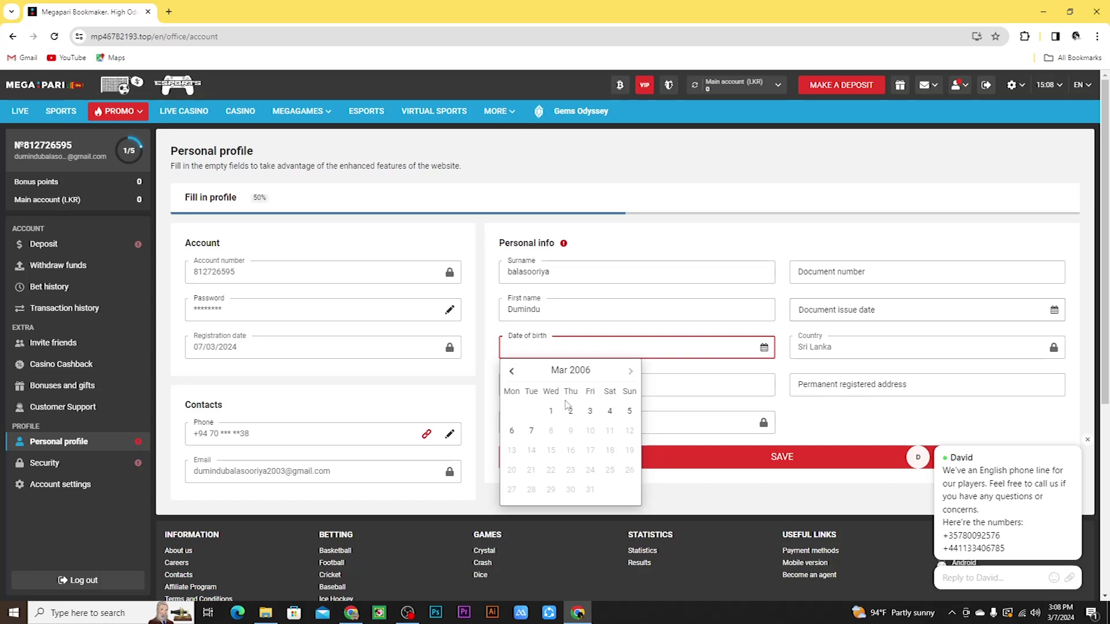
Choose the birth year, month and day in the Date of birth calendar
{"action": "left_click", "coordinate": [566, 375]}
{"action": "left_click", "coordinate": [573, 374]}
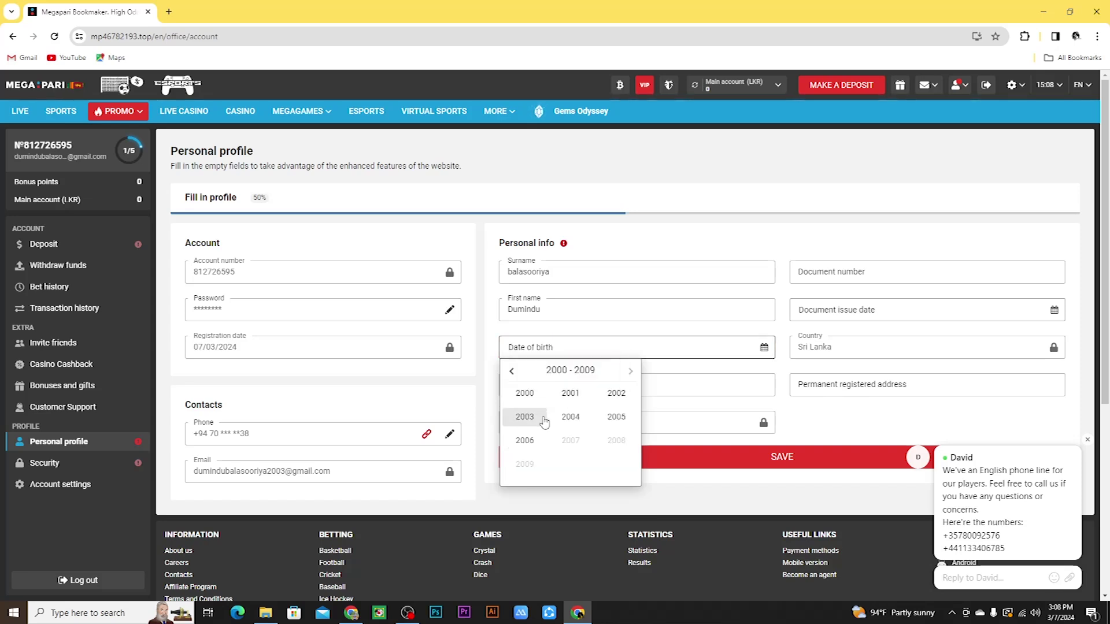
{"action": "left_click", "coordinate": [524, 393]}
{"action": "left_click", "coordinate": [580, 396]}
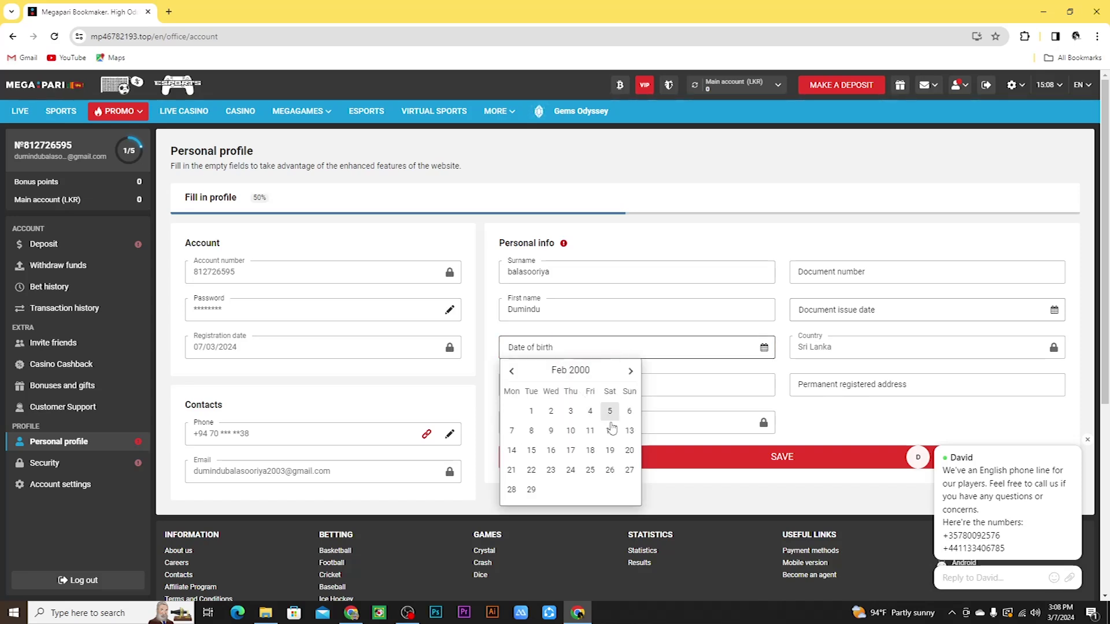
{"action": "left_click", "coordinate": [547, 429]}
Enter the user's place of birth in personal info
{"action": "left_click", "coordinate": [578, 389]}
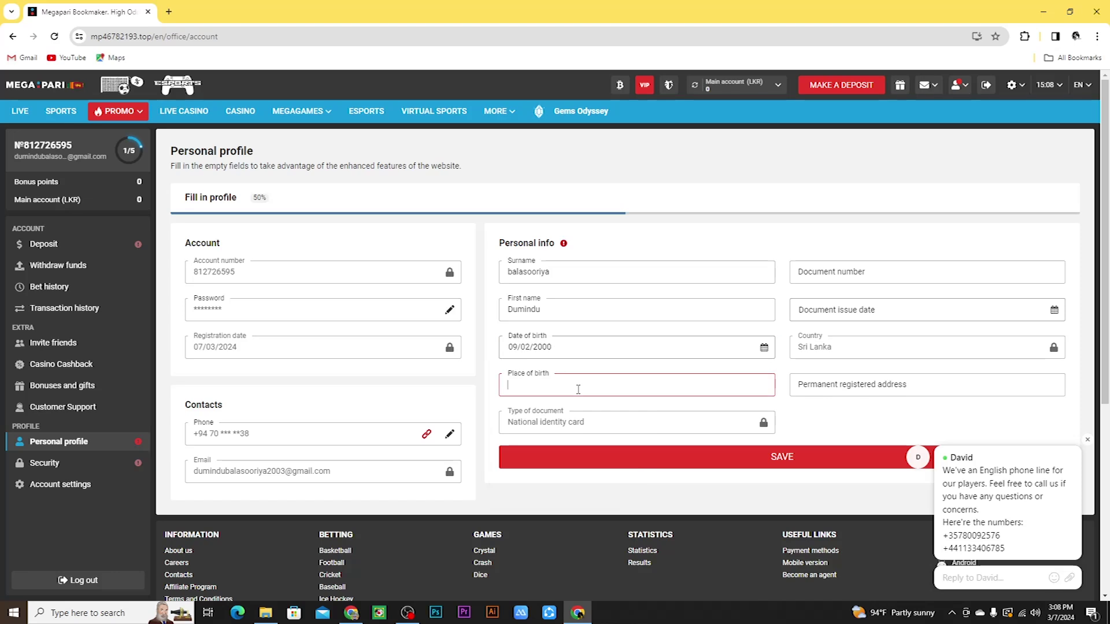
{"action": "type", "text": "Kurunegala"}
{"action": "left_click", "coordinate": [622, 426]}
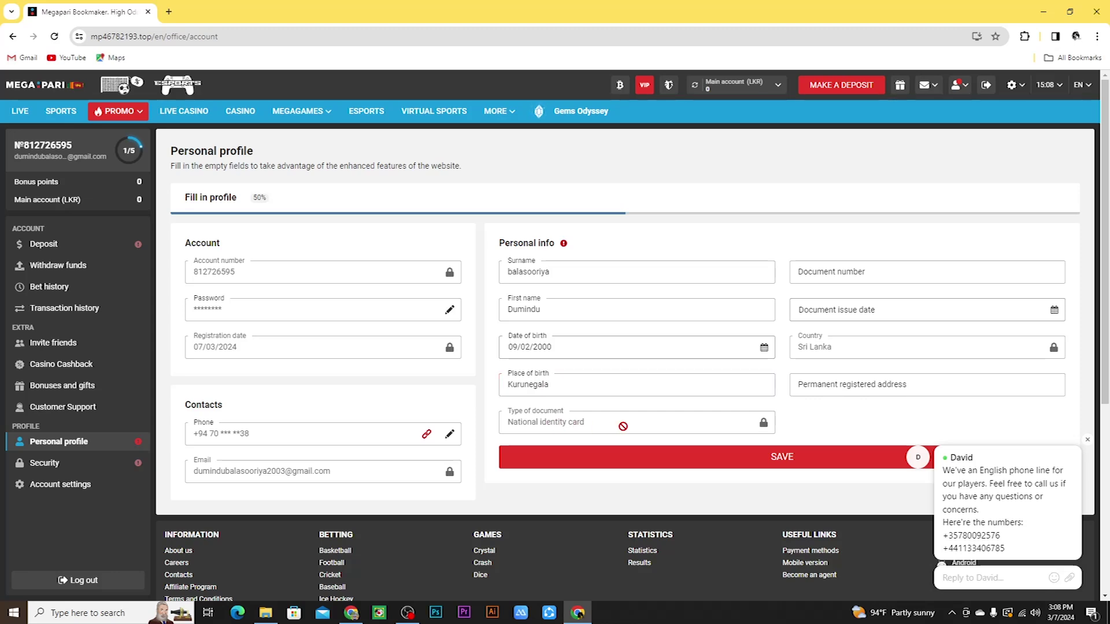
{"action": "left_click", "coordinate": [877, 275]}
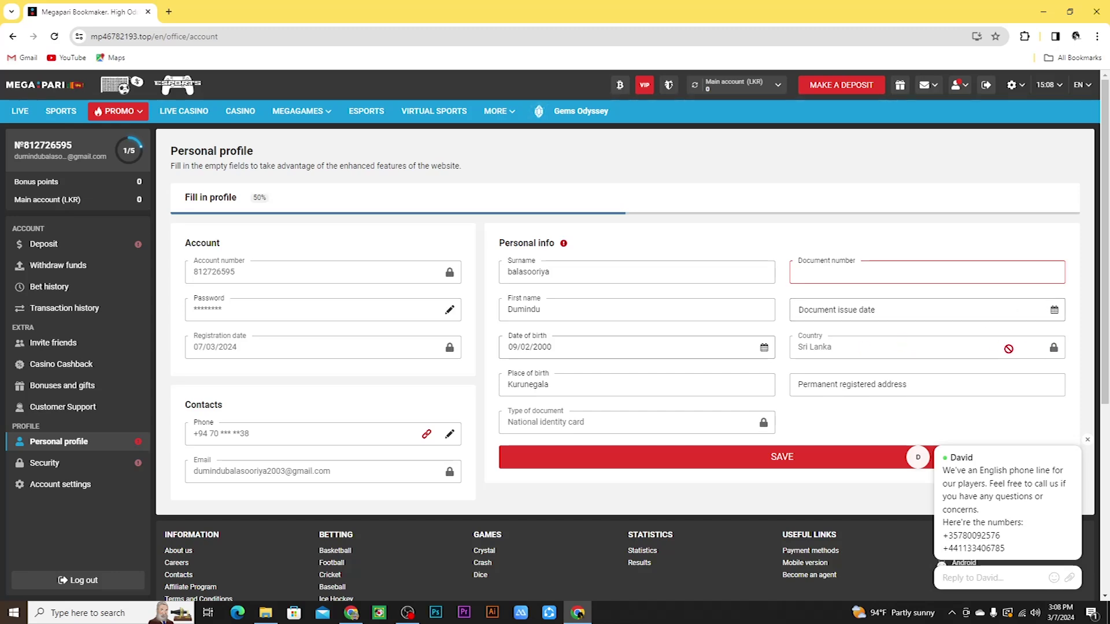
{"action": "left_click", "coordinate": [939, 391]}
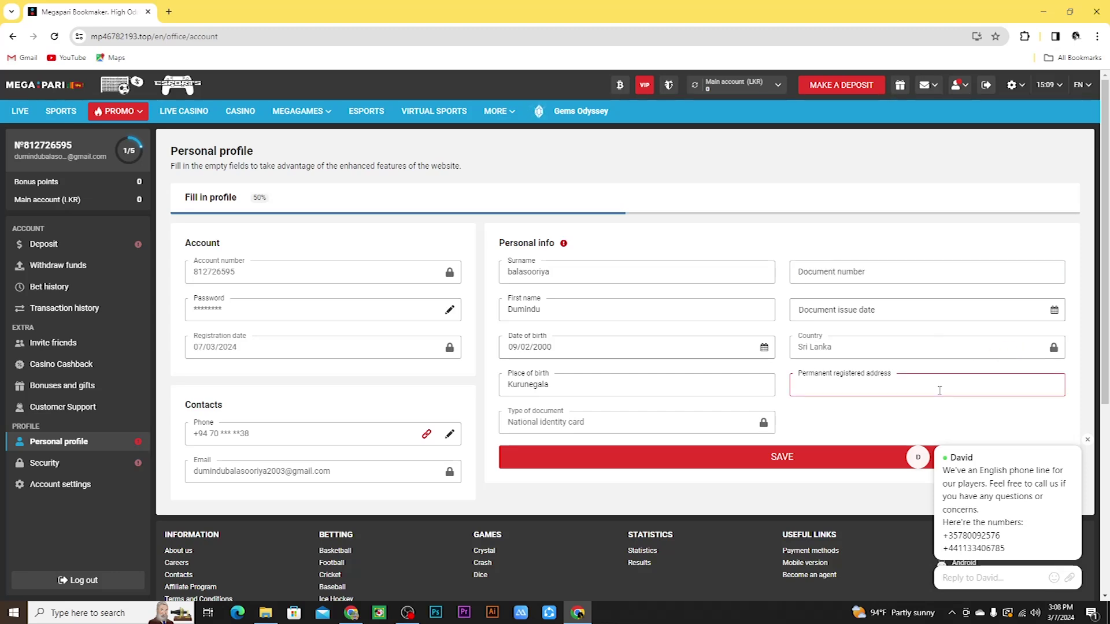
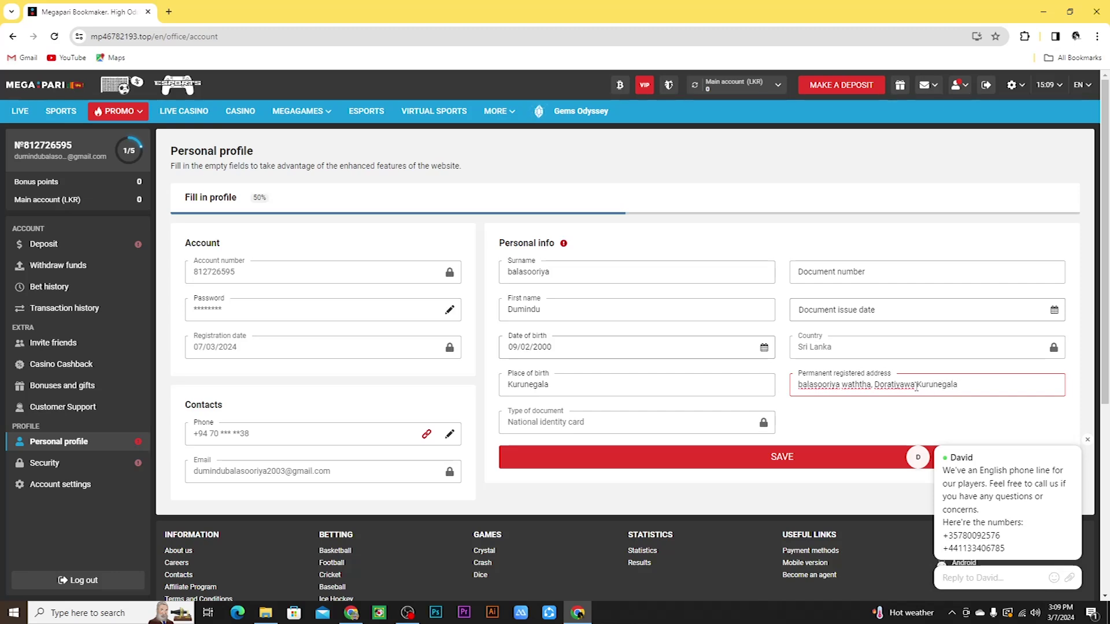
Fill in the permanent registered address, adding its missing comma, and begin phone activation
{"action": "left_click", "coordinate": [912, 386]}
{"action": "type", "text": ","}
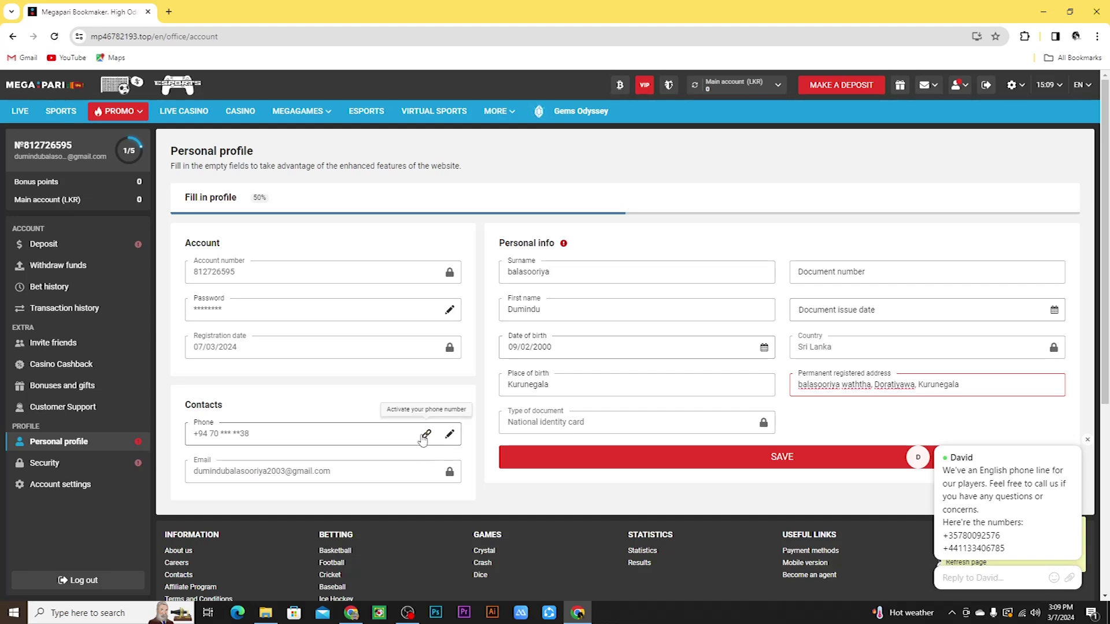
{"action": "left_click", "coordinate": [427, 435]}
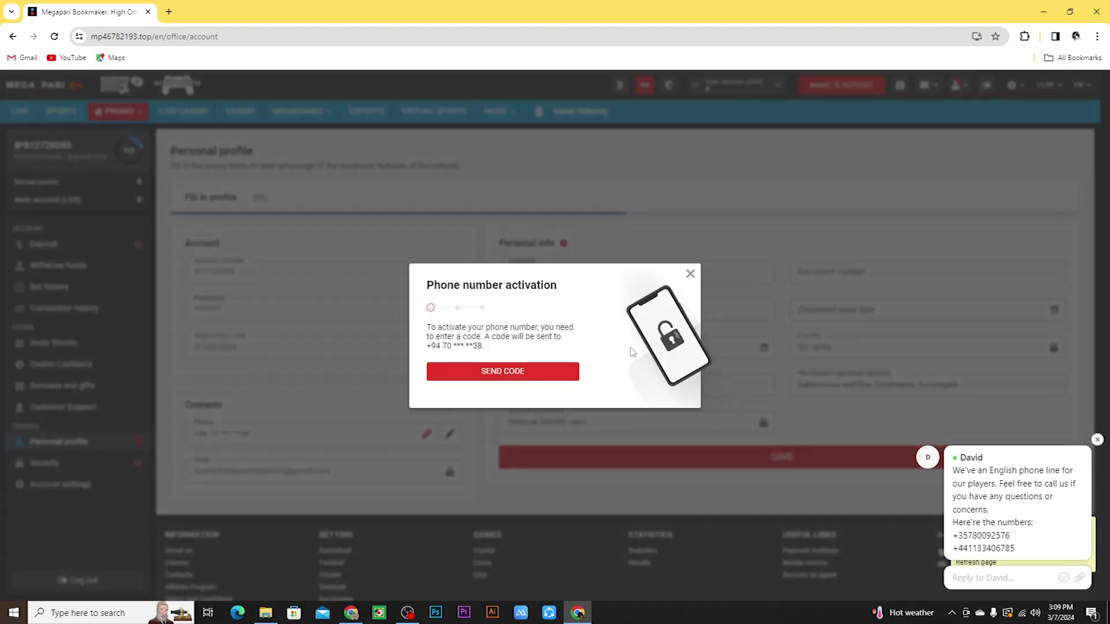
Request an SMS code for the phone, solving the picture captcha
{"action": "left_click", "coordinate": [490, 370]}
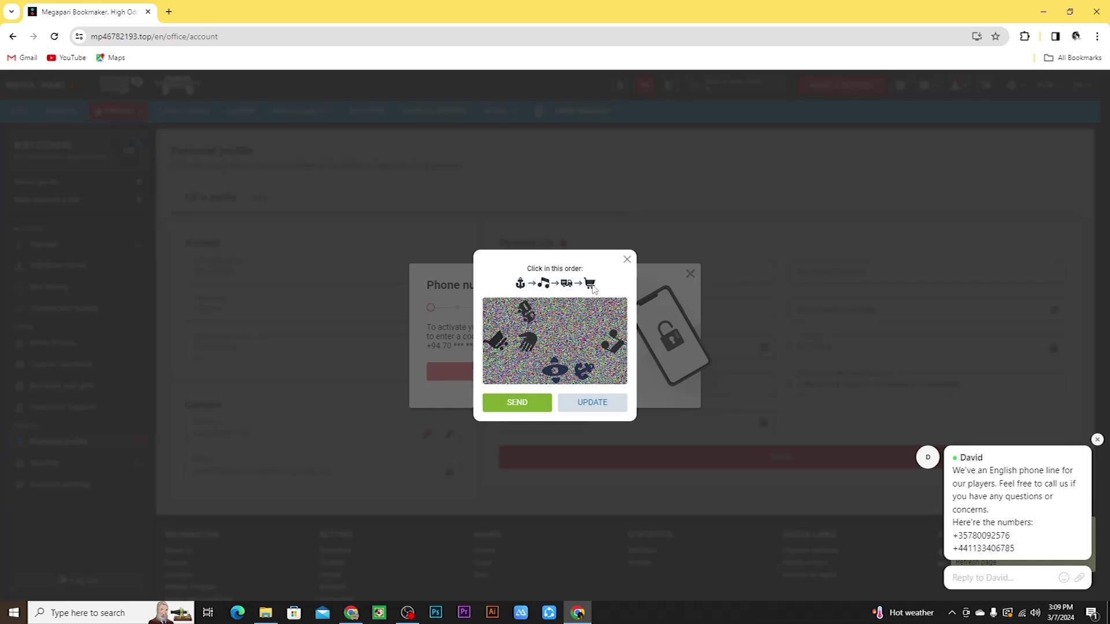
{"action": "left_click", "coordinate": [583, 368]}
{"action": "left_click", "coordinate": [618, 345]}
{"action": "left_click", "coordinate": [522, 311]}
{"action": "left_click", "coordinate": [497, 341]}
{"action": "left_click", "coordinate": [520, 402]}
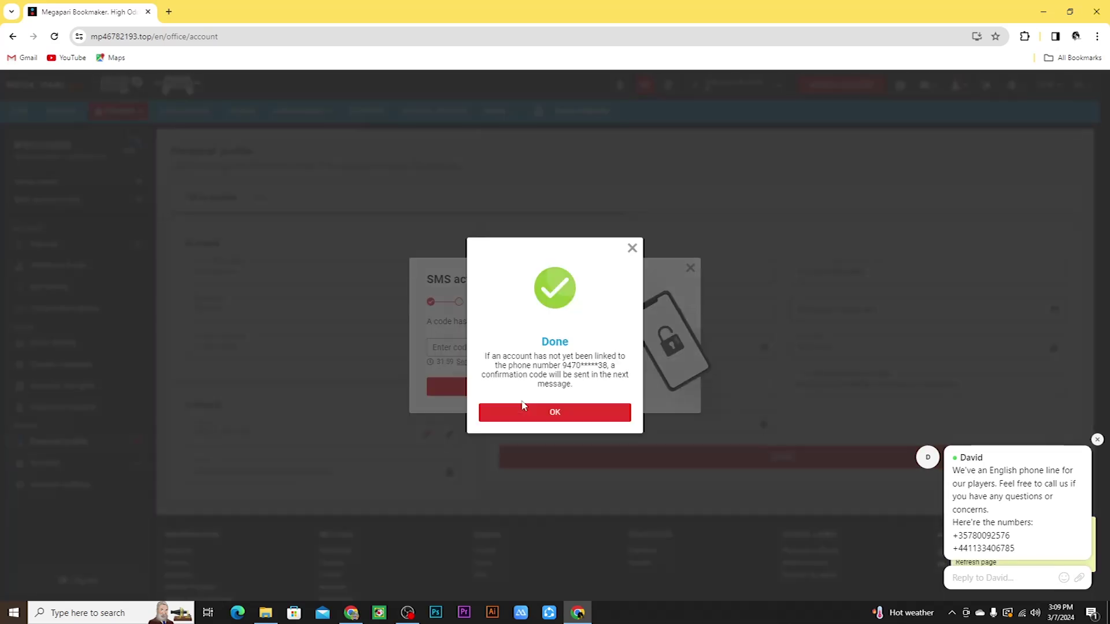
{"action": "left_click", "coordinate": [525, 412]}
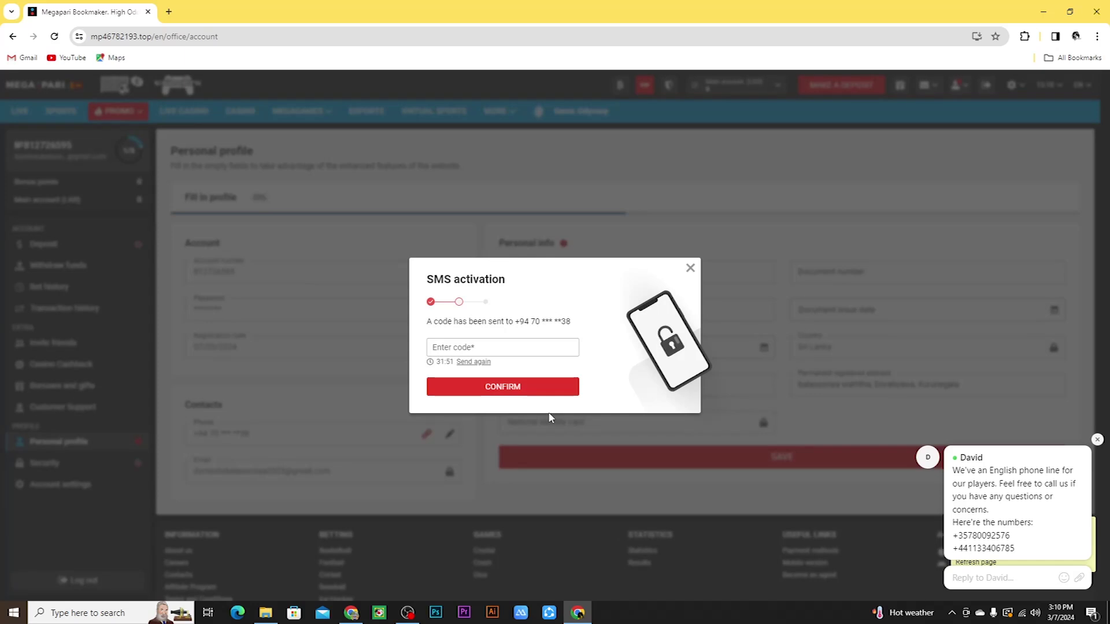
Enter the received SMS verification code and confirm the phone activation
{"action": "left_click", "coordinate": [472, 354]}
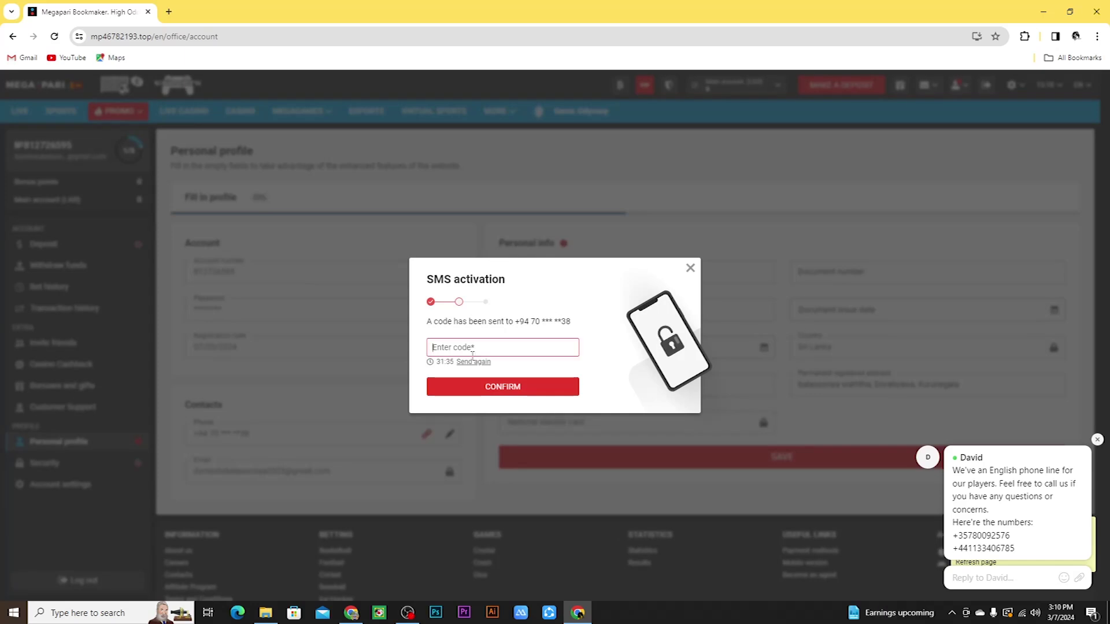
{"action": "left_click", "coordinate": [507, 387]}
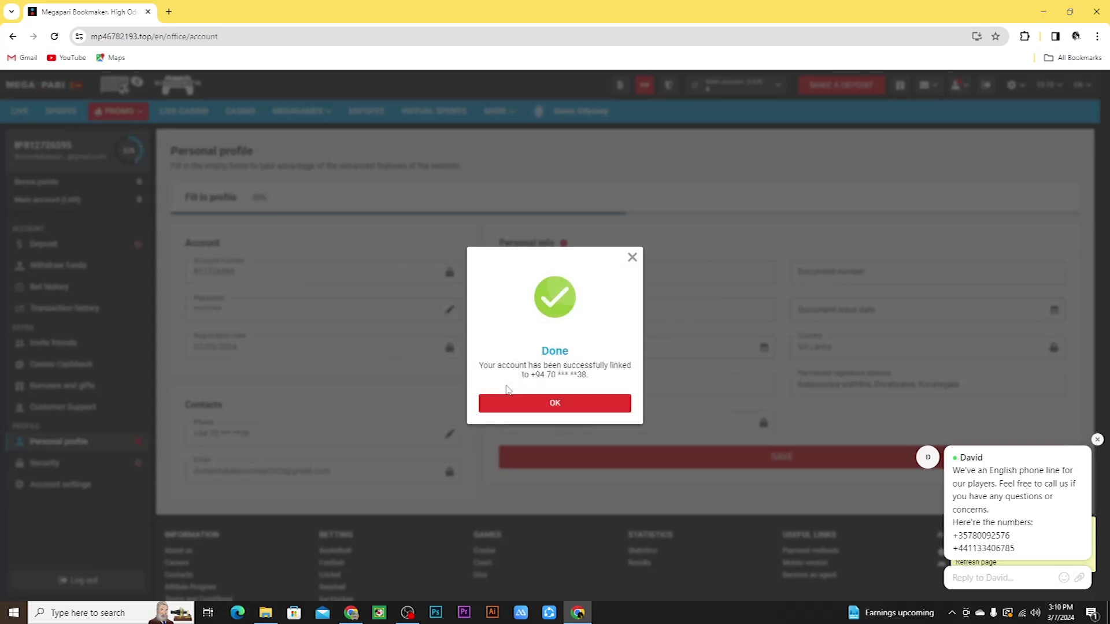
{"action": "left_click", "coordinate": [555, 403]}
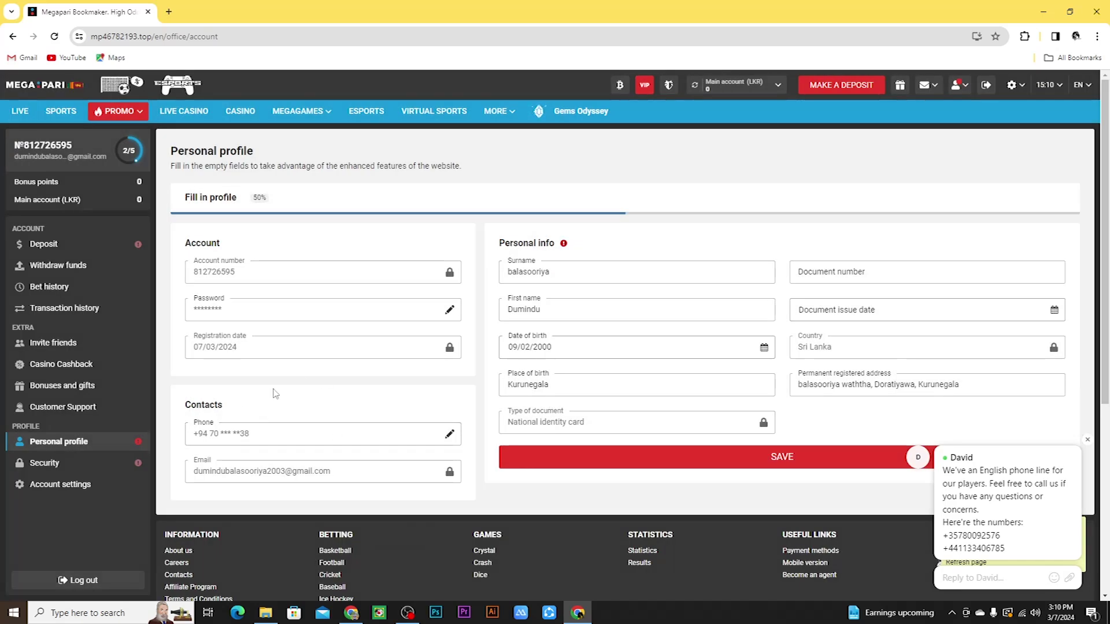
Save the personal profile, solving the sunglasses-bug-cart-camera picture captcha
{"action": "left_click", "coordinate": [796, 463]}
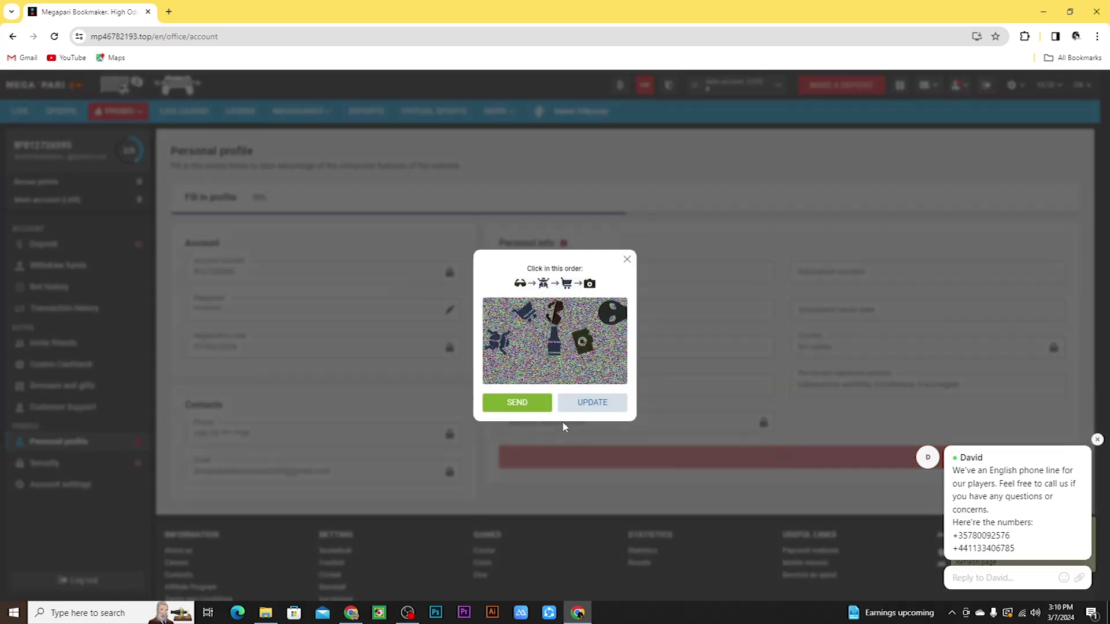
{"action": "left_click", "coordinate": [557, 307]}
{"action": "left_click", "coordinate": [495, 341]}
{"action": "left_click", "coordinate": [525, 309]}
{"action": "left_click", "coordinate": [582, 342]}
{"action": "left_click", "coordinate": [535, 403]}
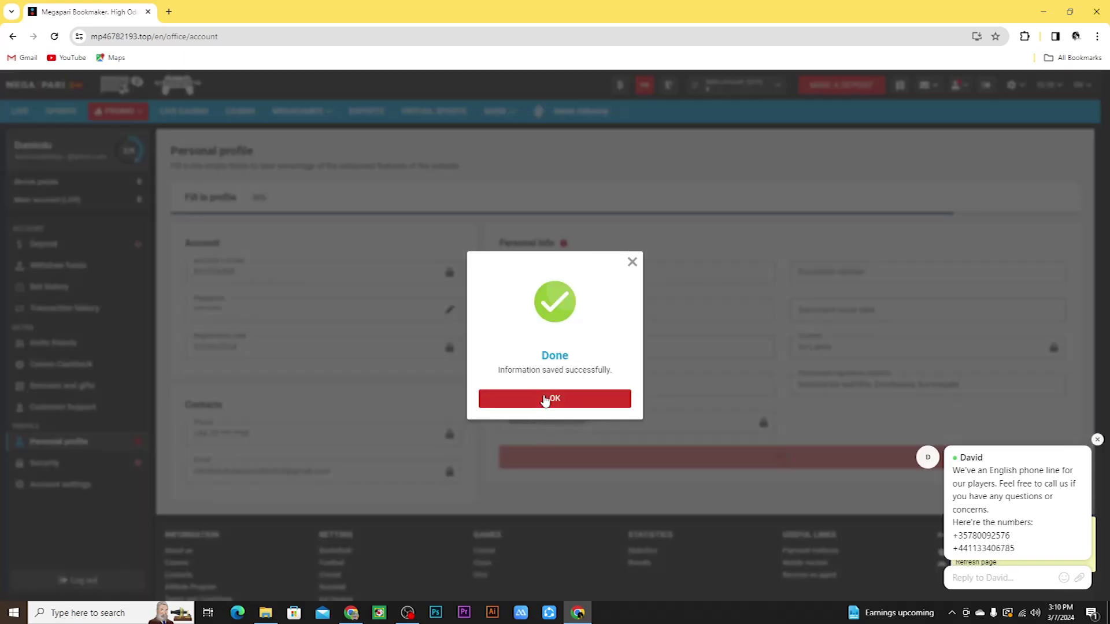
{"action": "left_click", "coordinate": [535, 397]}
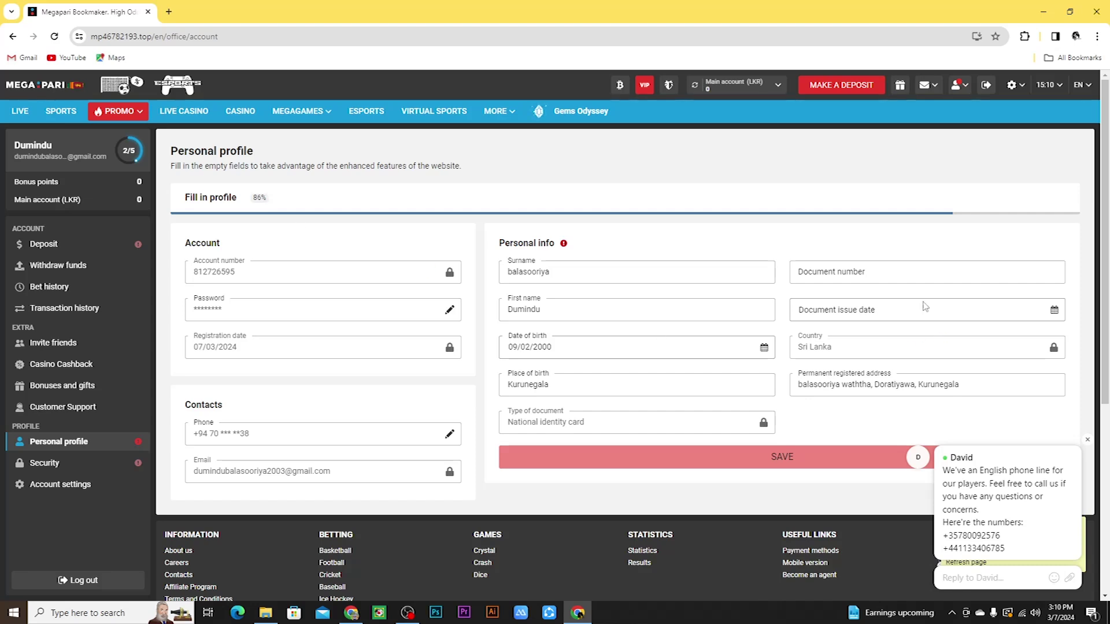
Reopen the date picker for the document issue date
{"action": "left_click", "coordinate": [876, 312]}
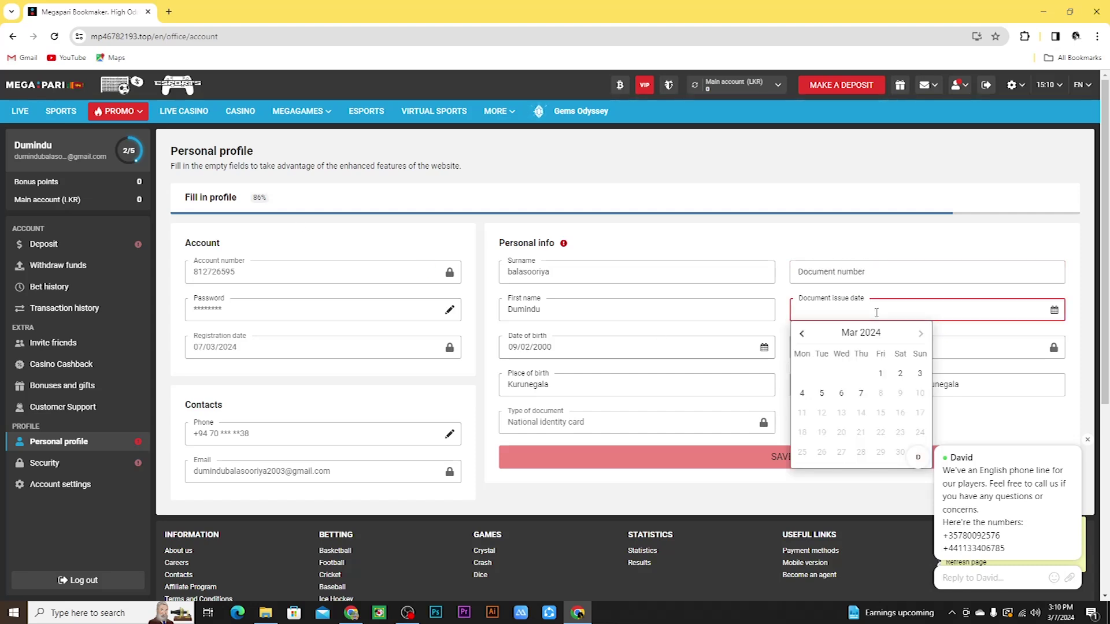
{"action": "left_click", "coordinate": [873, 271]}
{"action": "left_click", "coordinate": [873, 310]}
Switch off Email login in Security settings and confirm, leaving the account ID for sign-in
{"action": "left_click", "coordinate": [46, 466]}
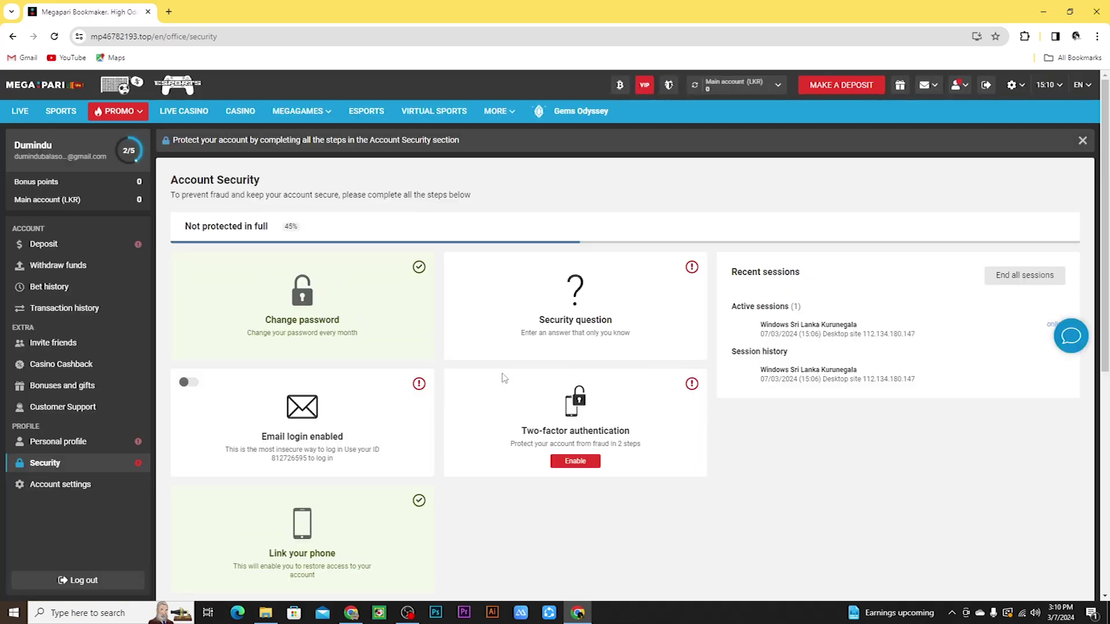
{"action": "scroll", "coordinate": [404, 347], "scroll_direction": "down", "scroll_amount": 2}
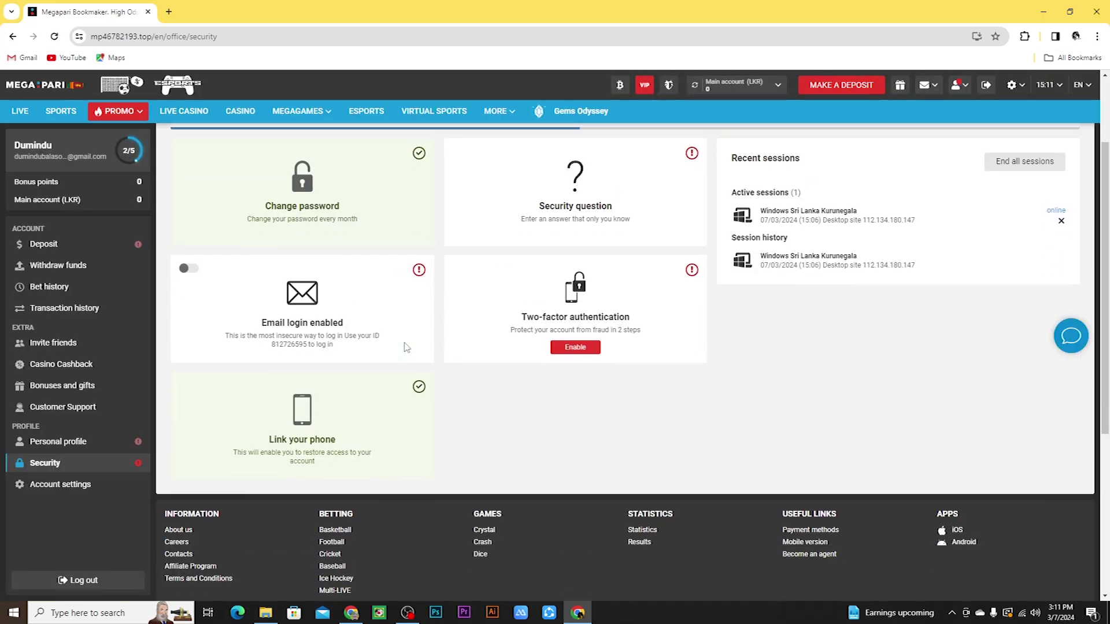
{"action": "left_click", "coordinate": [188, 266]}
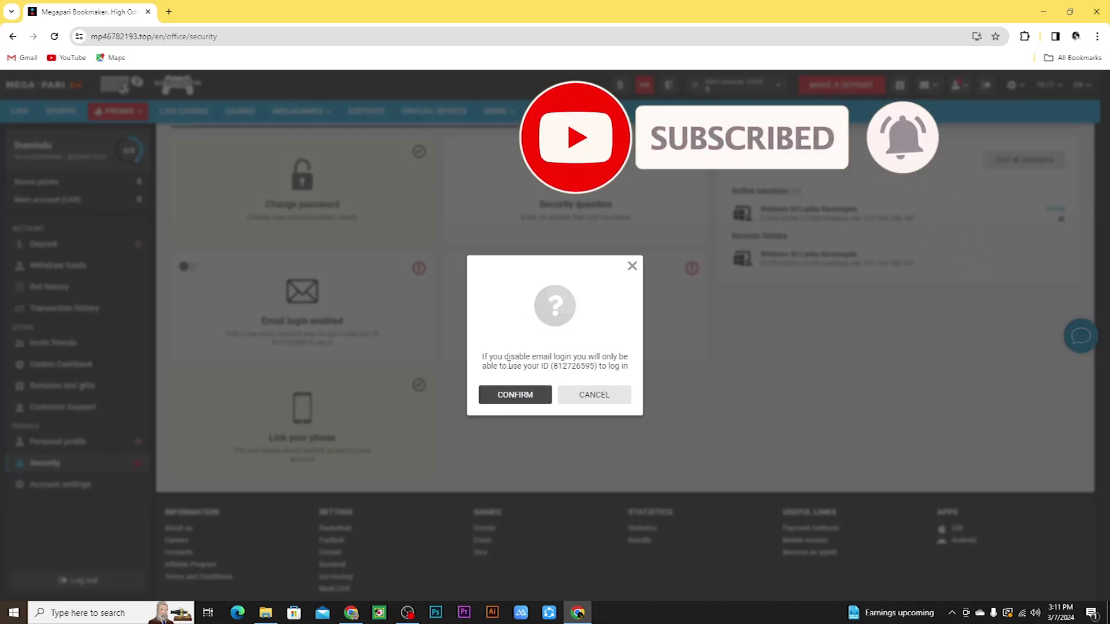
{"action": "left_click_drag", "start_coordinate": [595, 366], "coordinate": [553, 366]}
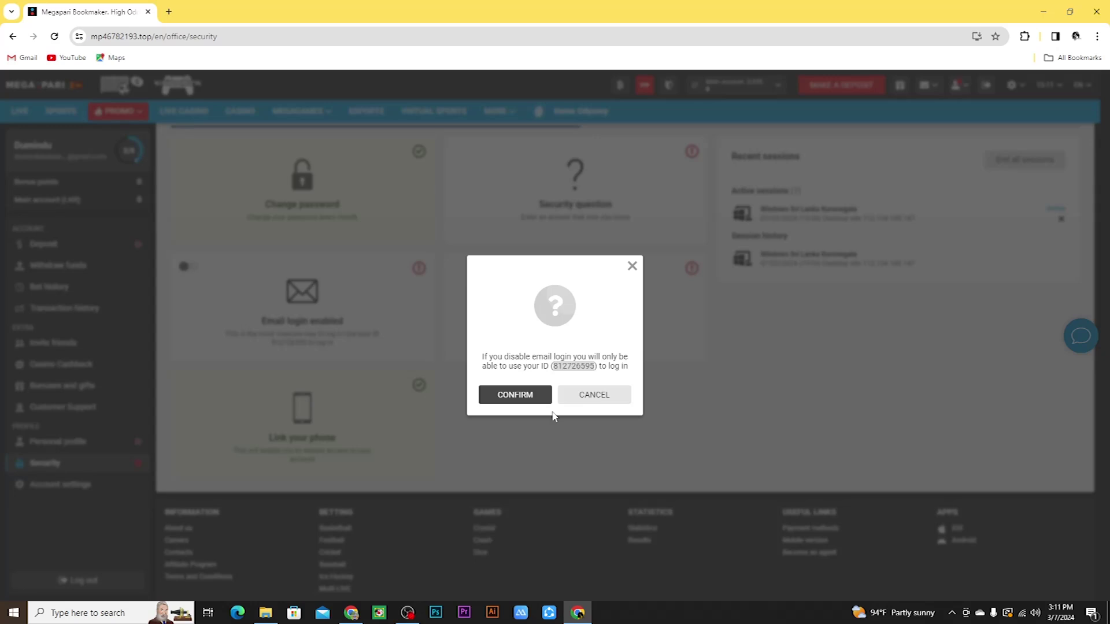
{"action": "left_click", "coordinate": [524, 398]}
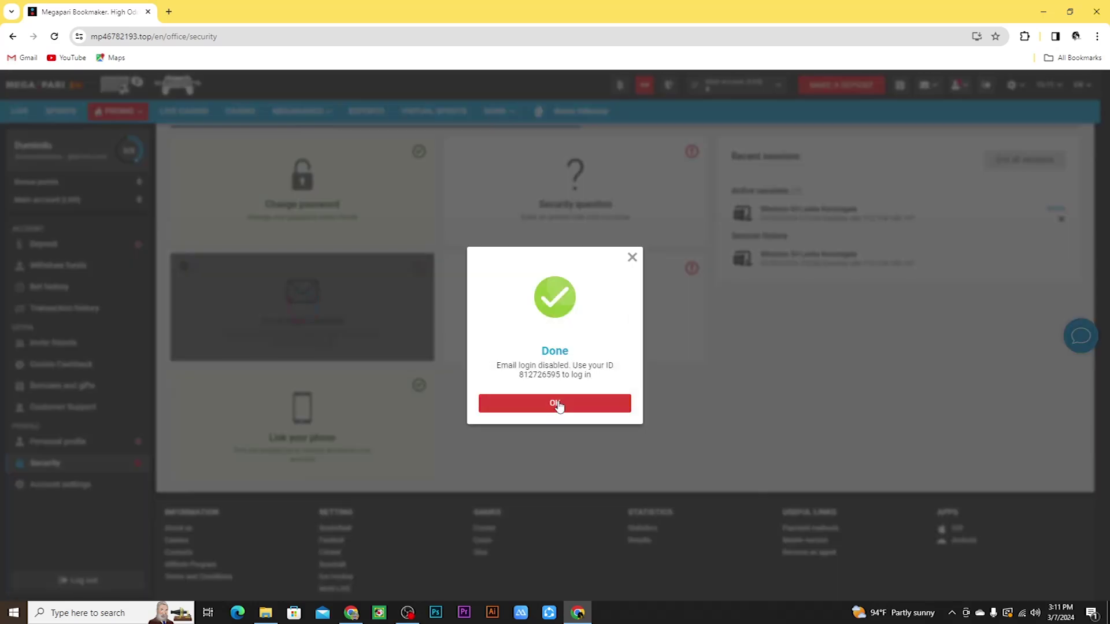
{"action": "left_click", "coordinate": [557, 404]}
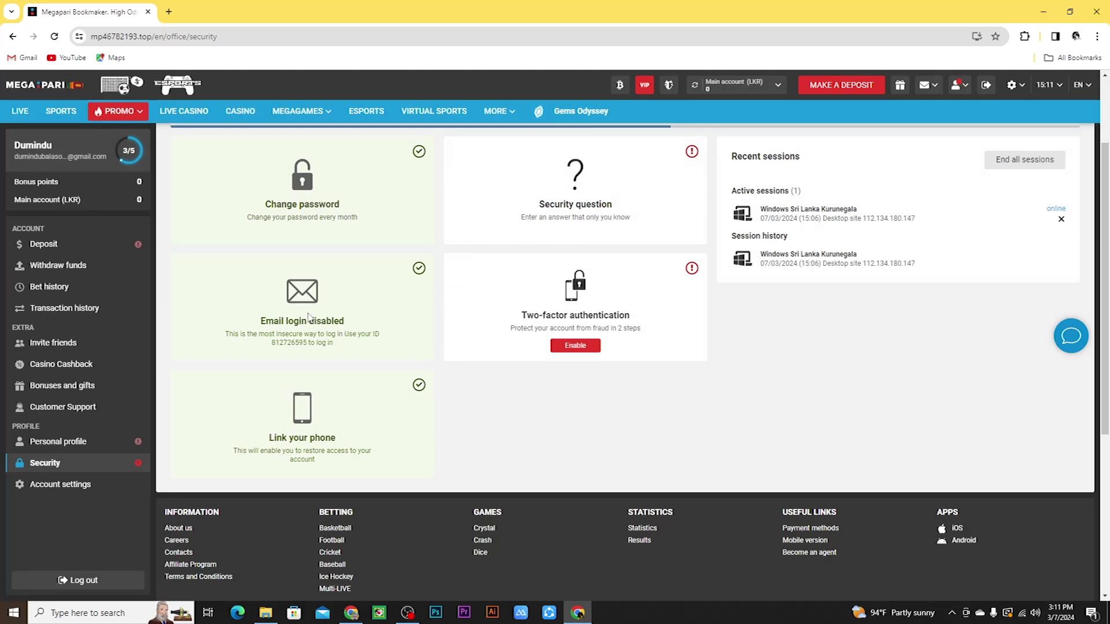
{"action": "scroll", "coordinate": [577, 347], "scroll_direction": "up", "scroll_amount": 2}
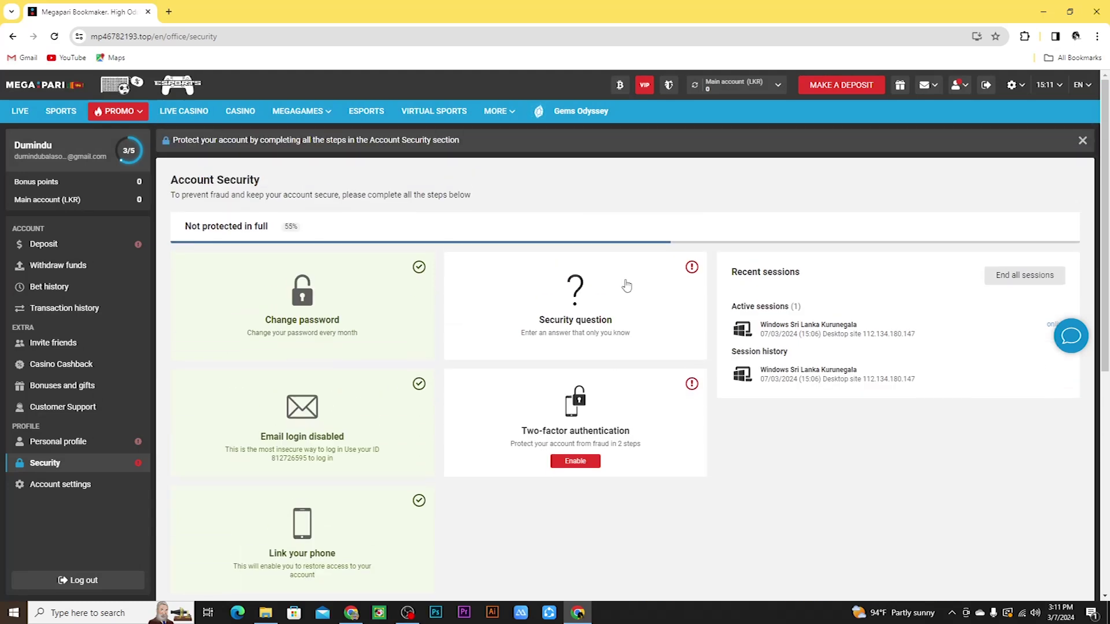
Save the security question 'Surname of your favorite musician' with a repeated answer, raising protection to 70%
{"action": "left_click", "coordinate": [567, 318]}
{"action": "left_click", "coordinate": [629, 383]}
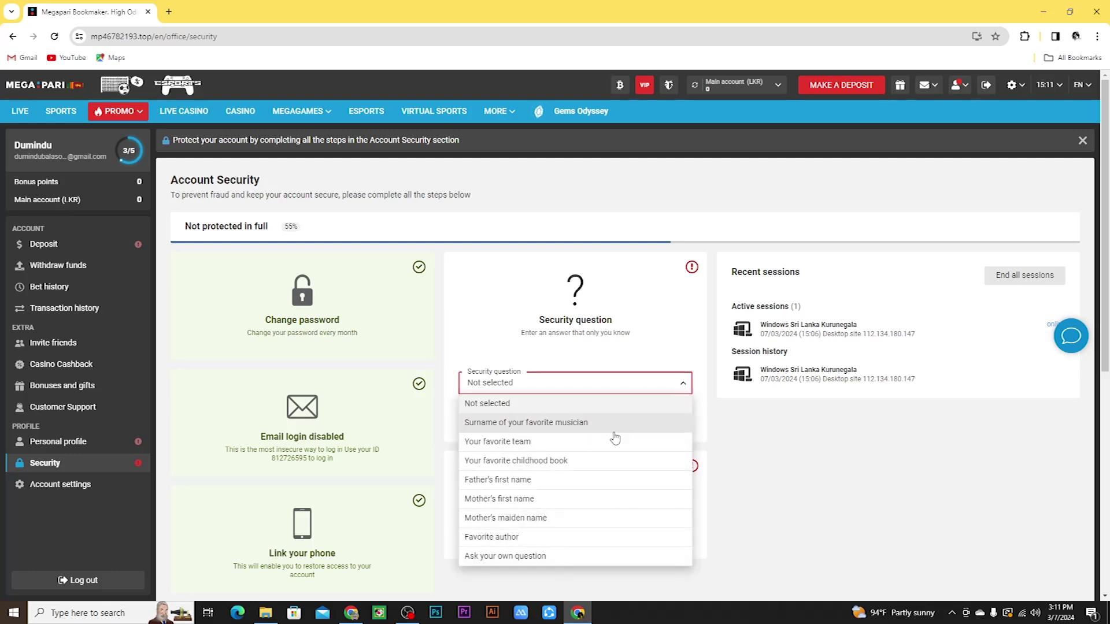
{"action": "scroll", "coordinate": [606, 445], "scroll_direction": "down", "scroll_amount": 1}
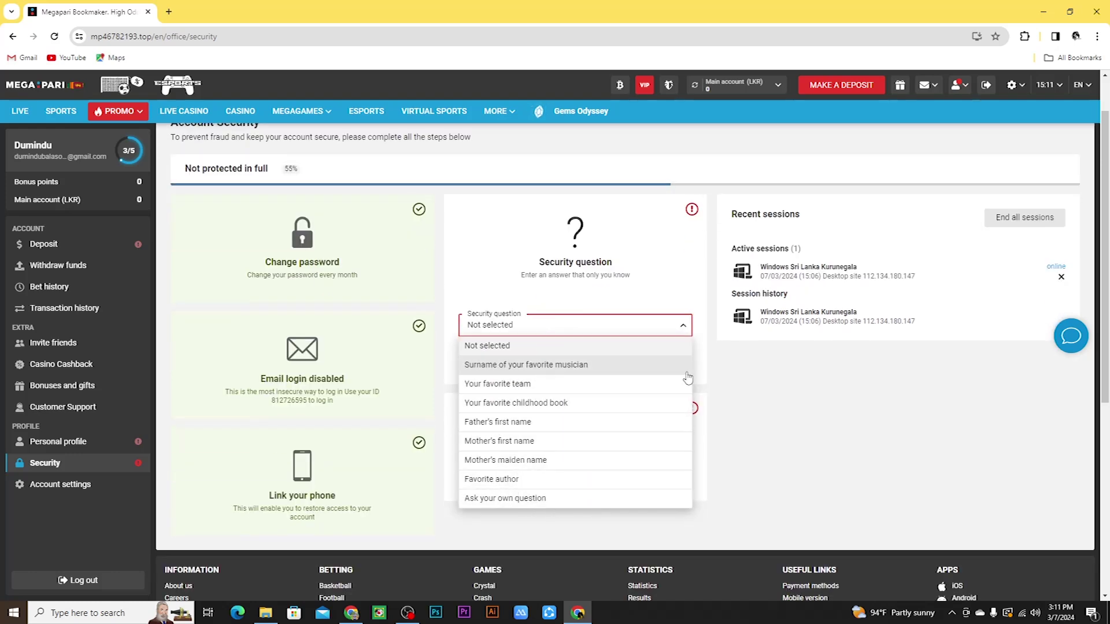
{"action": "left_click", "coordinate": [720, 385]}
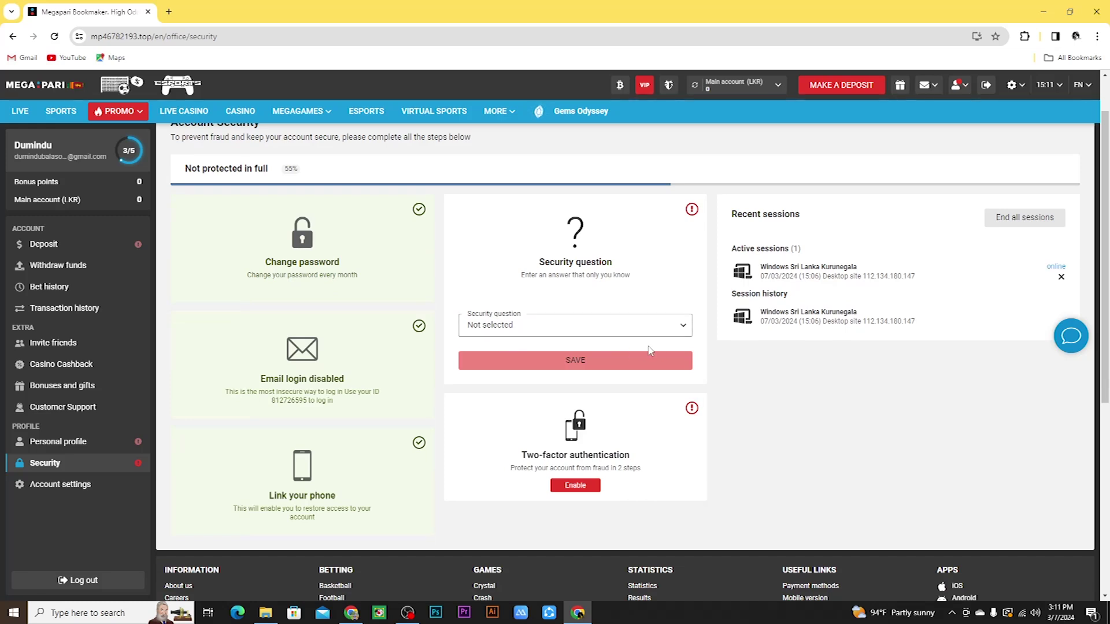
{"action": "left_click", "coordinate": [639, 325]}
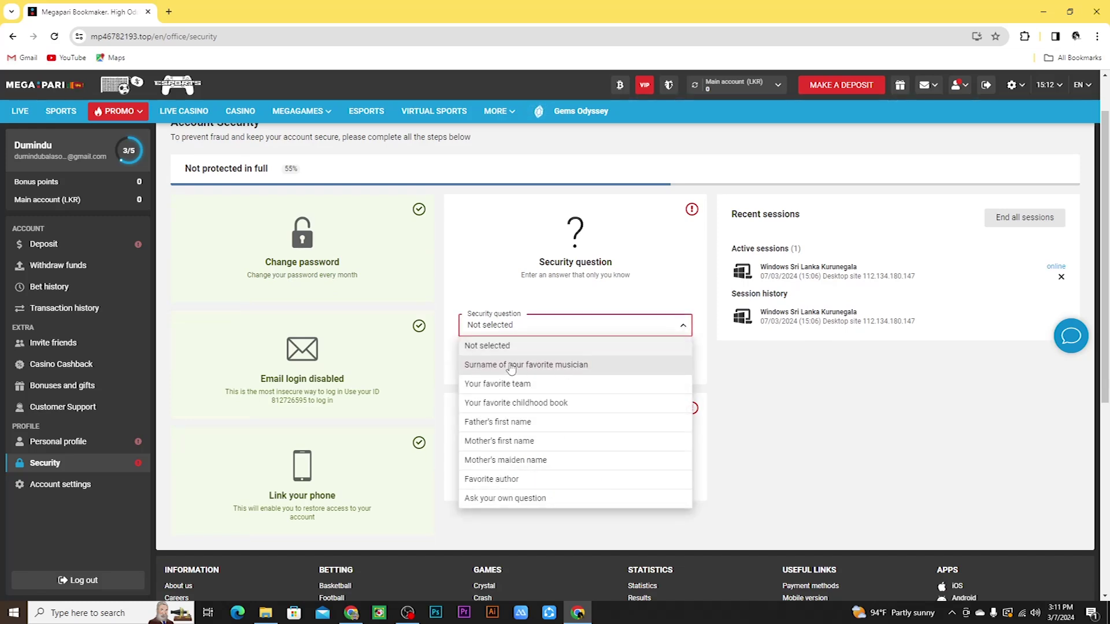
{"action": "left_click", "coordinate": [568, 365]}
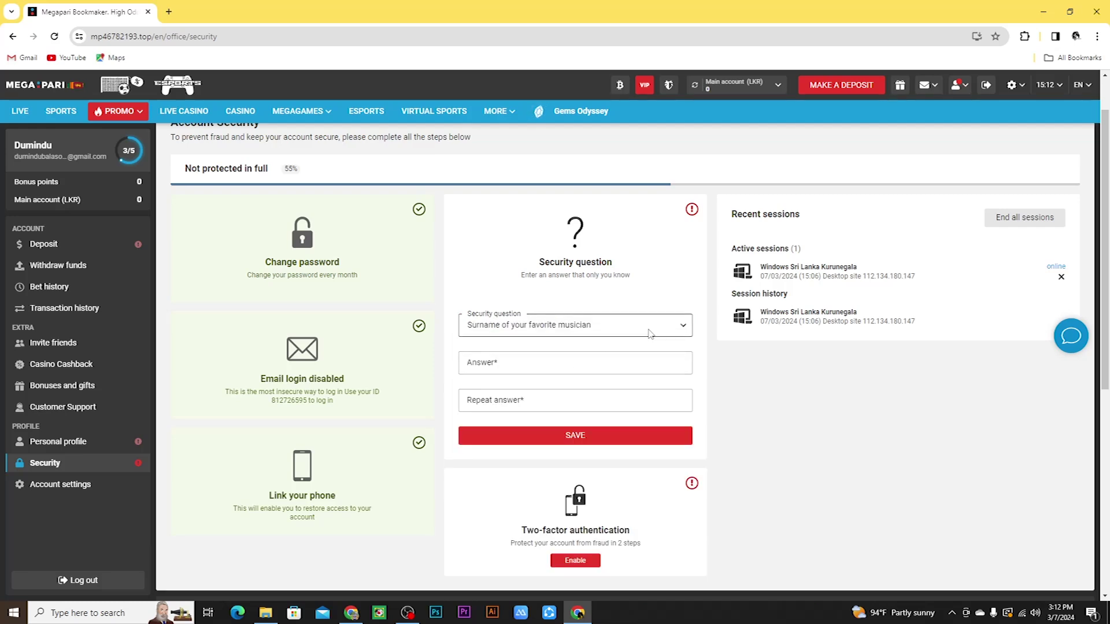
{"action": "left_click", "coordinate": [546, 406]}
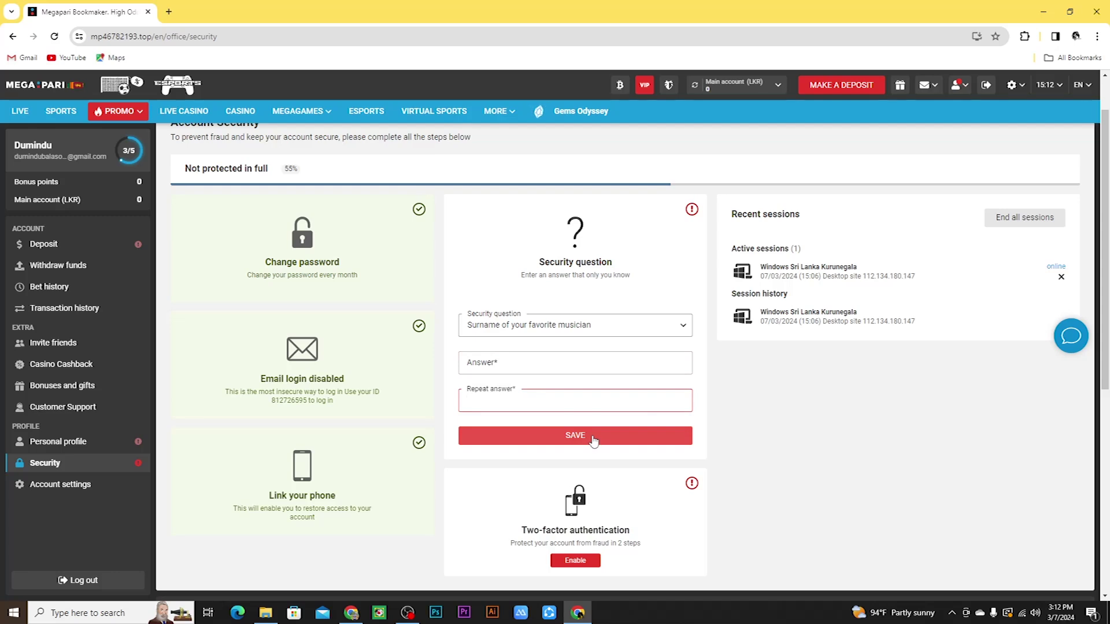
{"action": "left_click", "coordinate": [593, 441]}
{"action": "left_click", "coordinate": [568, 402]}
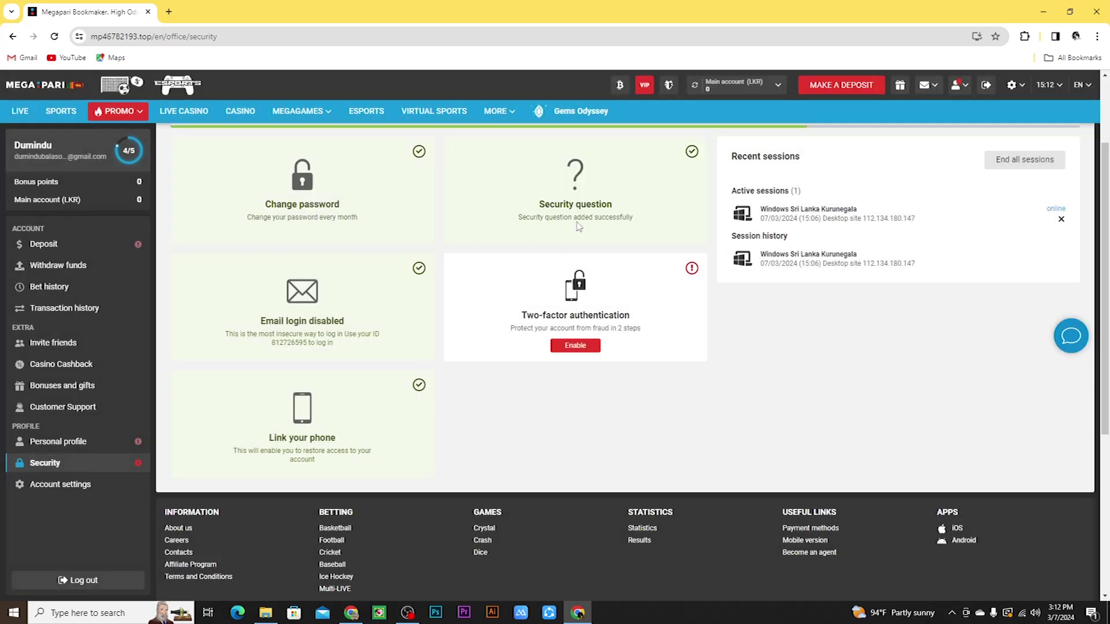
{"action": "scroll", "coordinate": [582, 220], "scroll_direction": "up", "scroll_amount": 2}
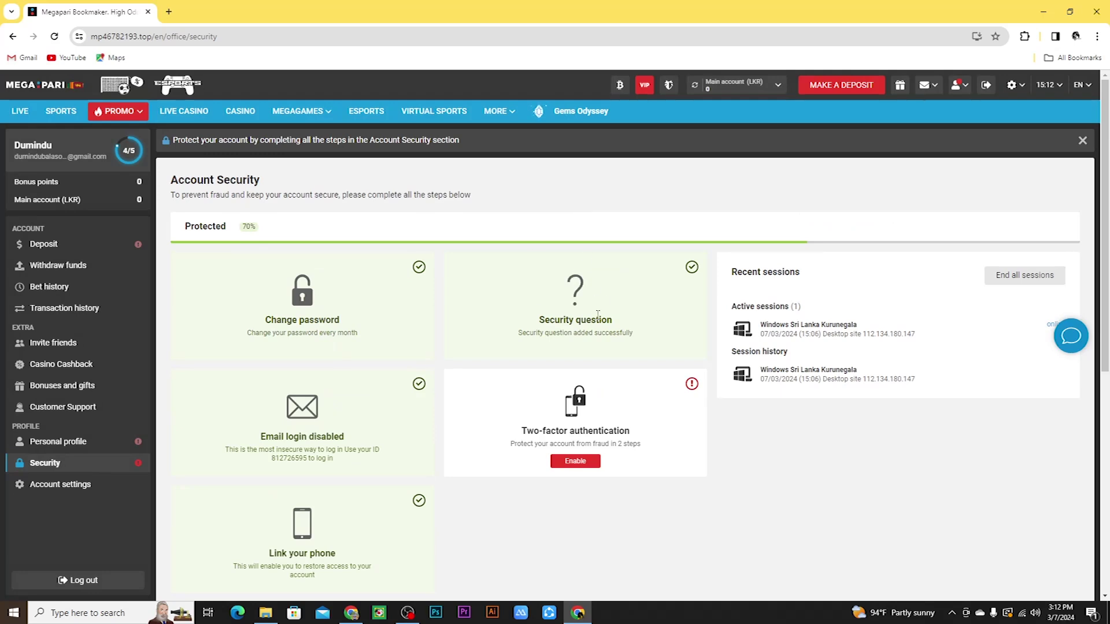
{"action": "scroll", "coordinate": [598, 313], "scroll_direction": "down", "scroll_amount": 1}
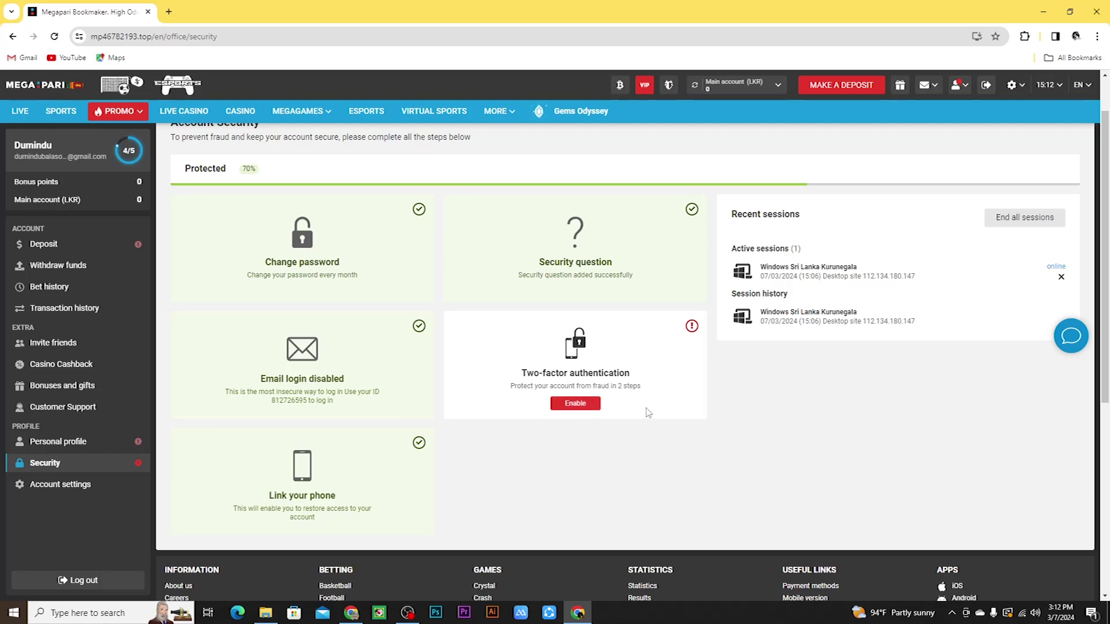
{"action": "scroll", "coordinate": [644, 411], "scroll_direction": "up", "scroll_amount": 1}
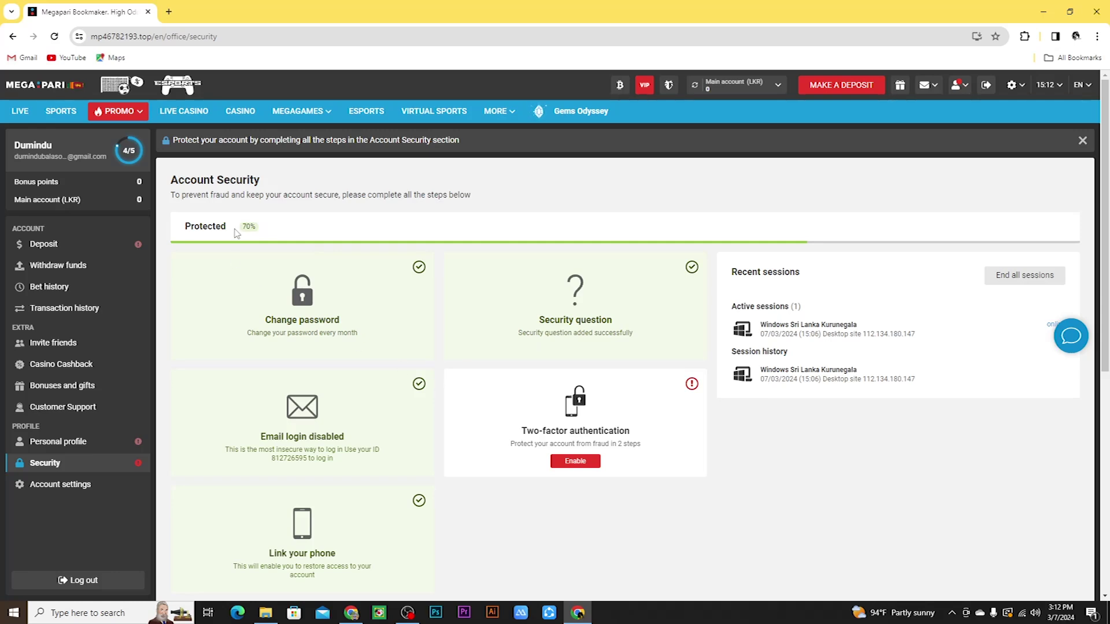
Browse all 53 deposit methods down to the cryptocurrency options, then go to Withdraw funds
{"action": "left_click", "coordinate": [96, 443]}
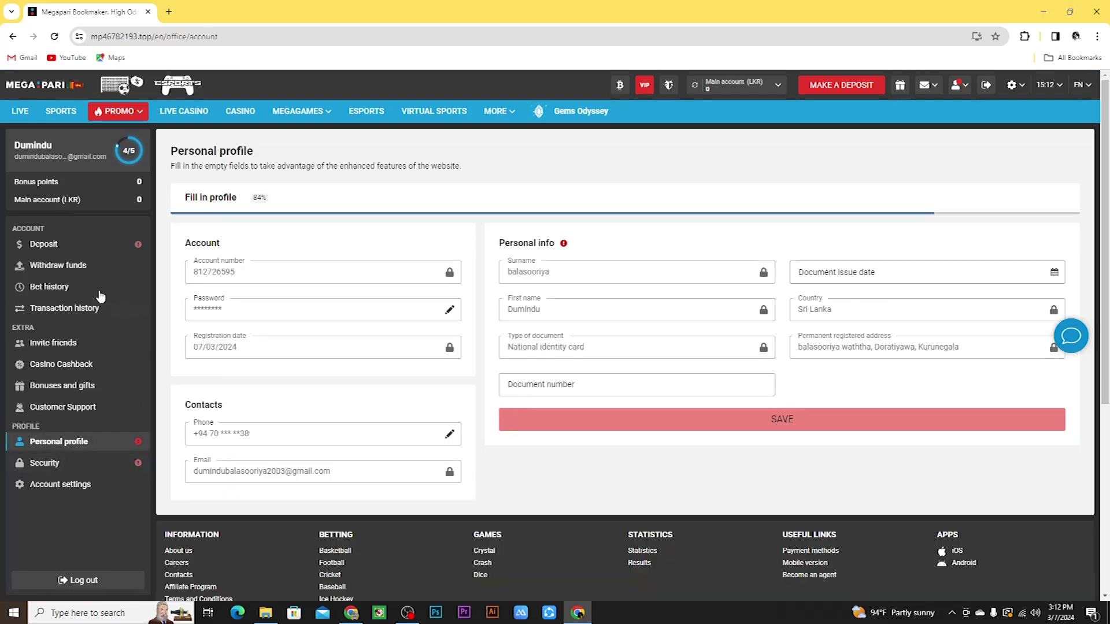
{"action": "left_click", "coordinate": [41, 248]}
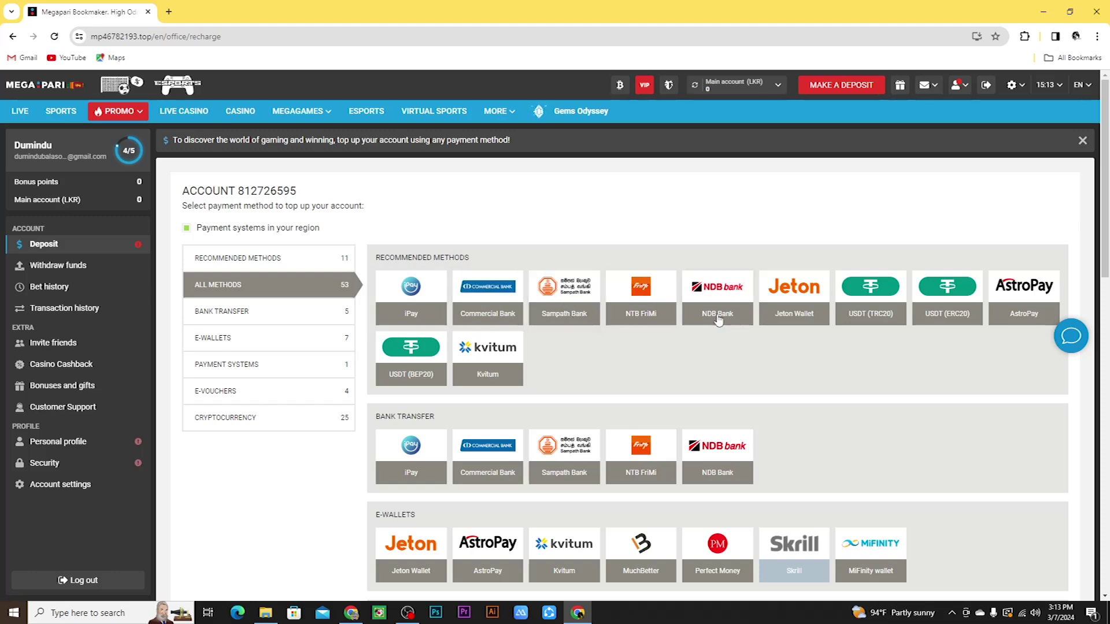
{"action": "scroll", "coordinate": [702, 376], "scroll_direction": "down", "scroll_amount": 1}
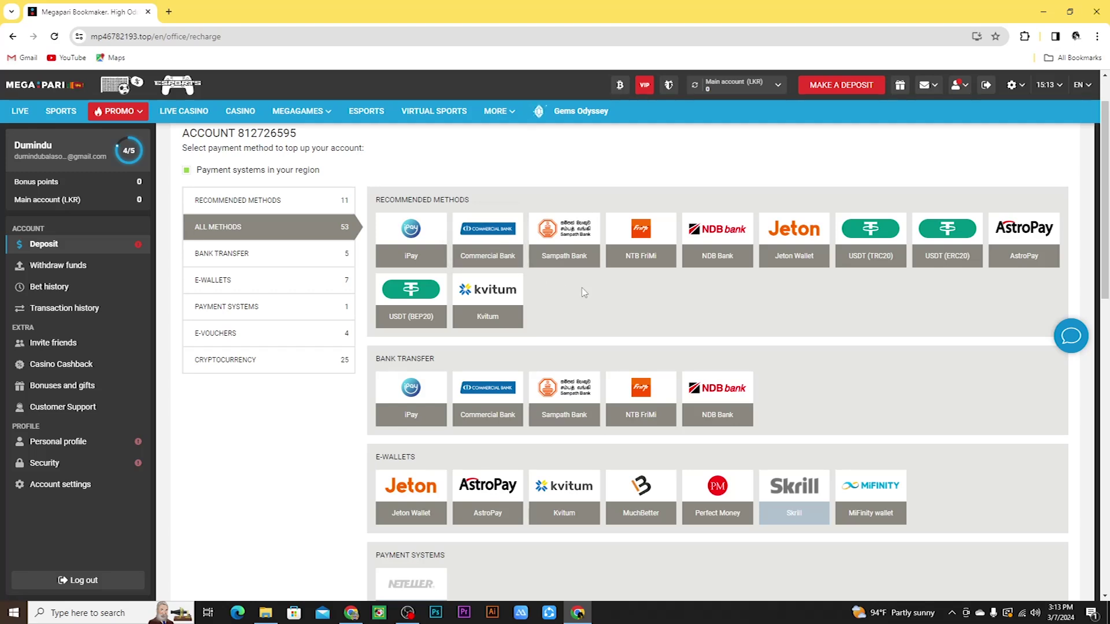
{"action": "scroll", "coordinate": [583, 294], "scroll_direction": "down", "scroll_amount": 5}
{"action": "scroll", "coordinate": [583, 294], "scroll_direction": "down", "scroll_amount": 3}
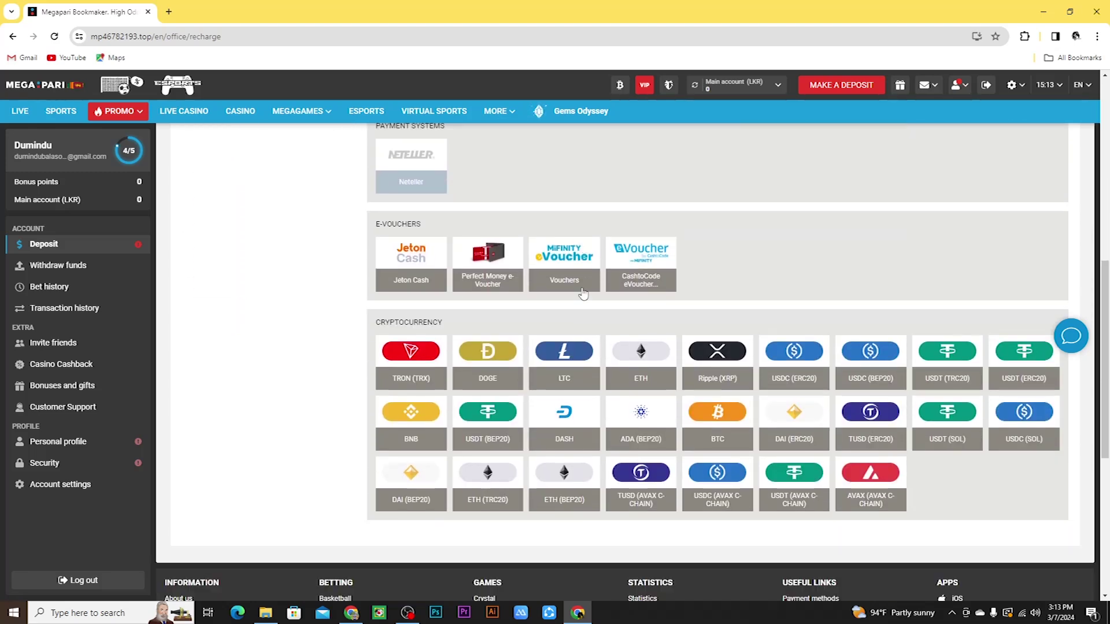
{"action": "scroll", "coordinate": [583, 294], "scroll_direction": "up", "scroll_amount": 10}
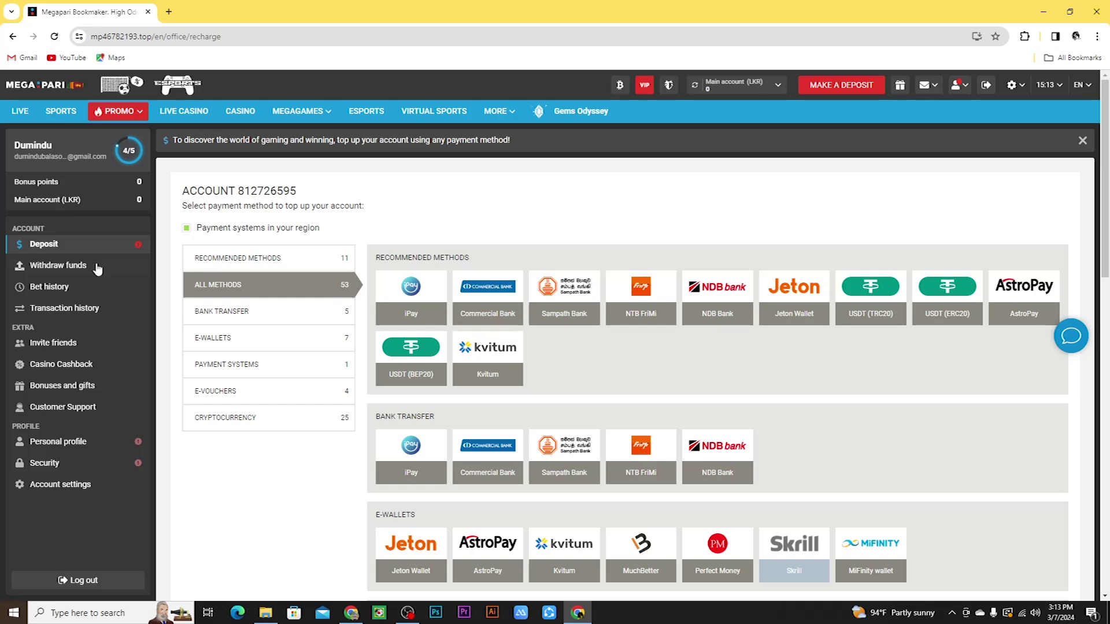
{"action": "left_click", "coordinate": [66, 269]}
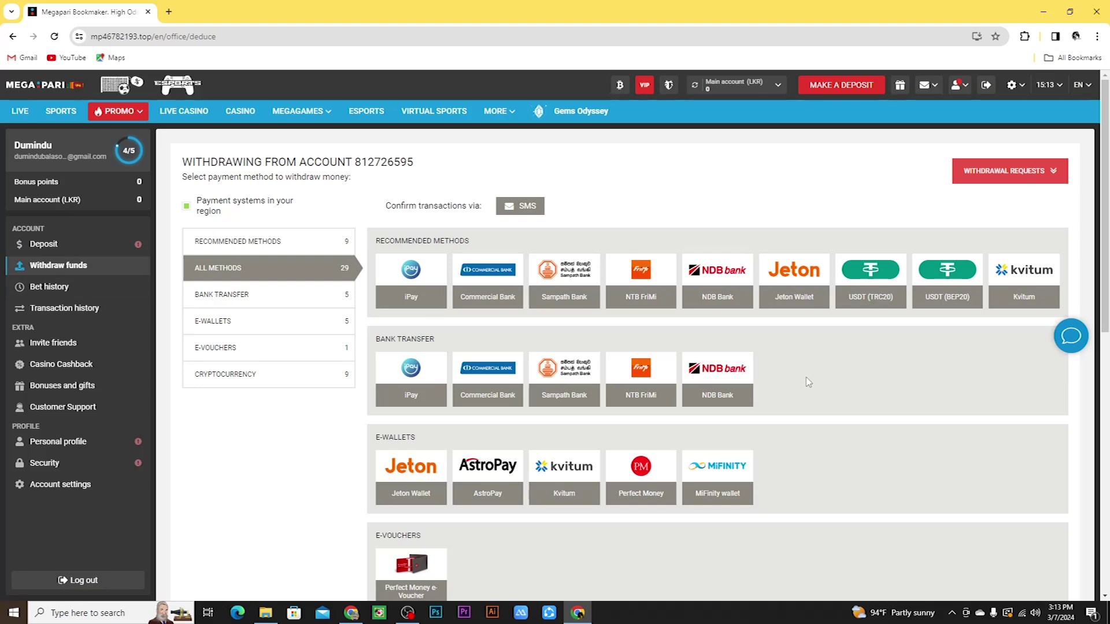
Leave the 29 withdrawal methods and return home via the MEGAPARI logo
{"action": "left_click", "coordinate": [53, 94]}
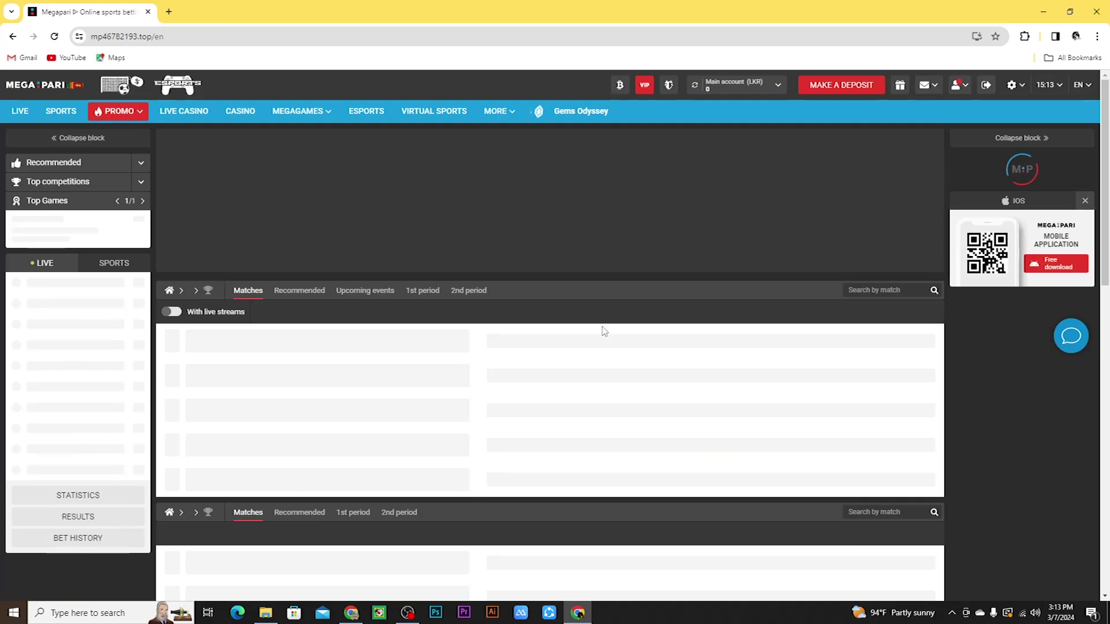
{"action": "mouse_move", "coordinate": [601, 331]}
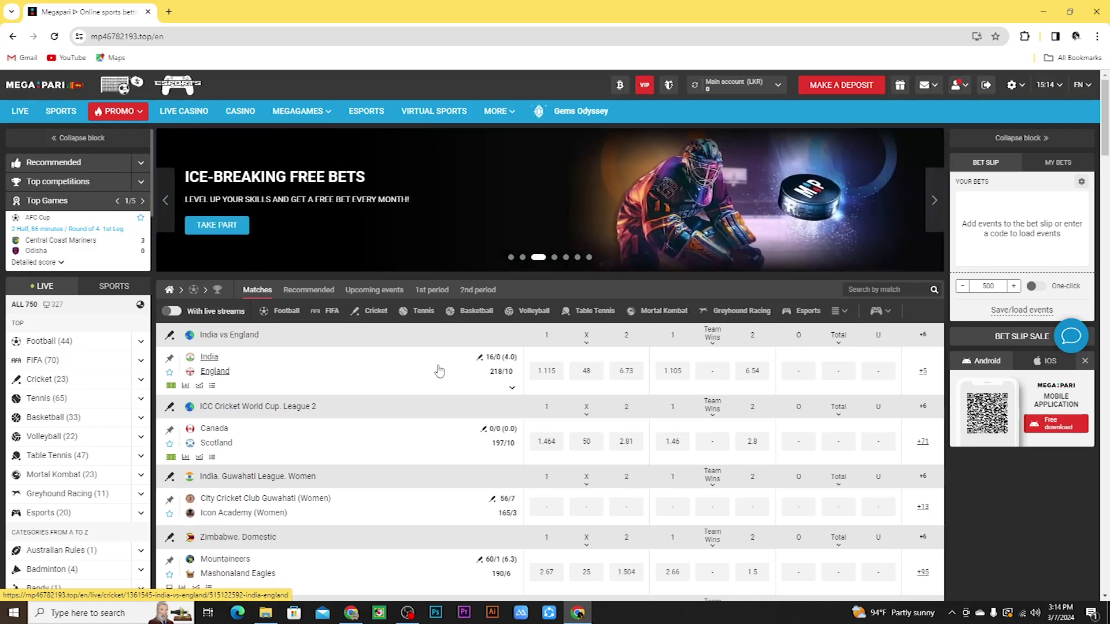
{"action": "scroll", "coordinate": [439, 371], "scroll_direction": "down", "scroll_amount": 4}
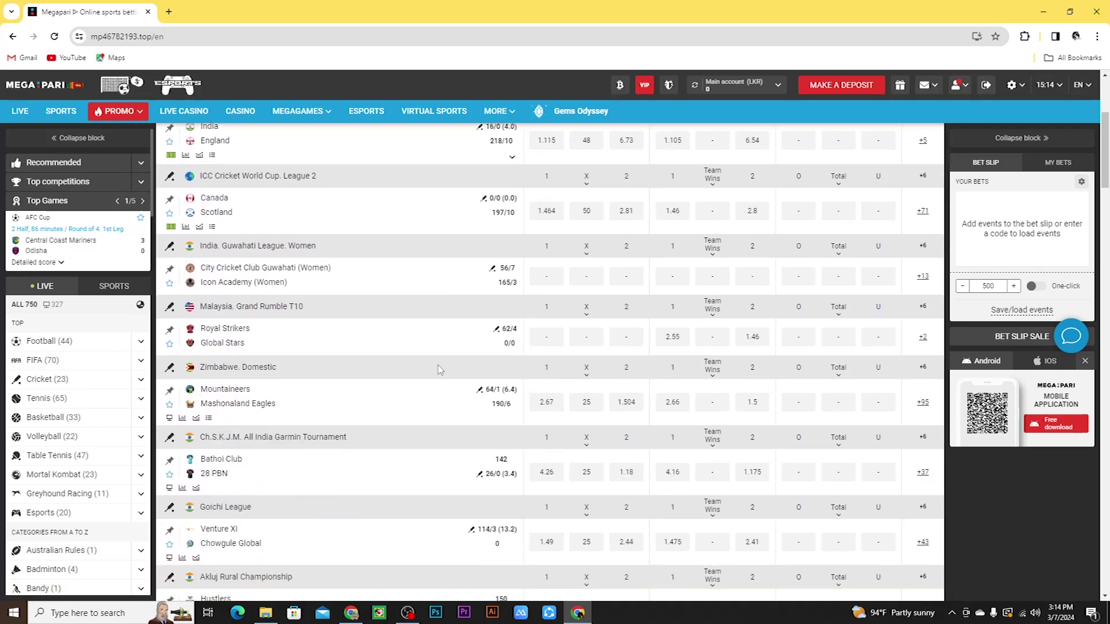
{"action": "scroll", "coordinate": [438, 369], "scroll_direction": "down", "scroll_amount": 6}
{"action": "scroll", "coordinate": [438, 370], "scroll_direction": "up", "scroll_amount": 10}
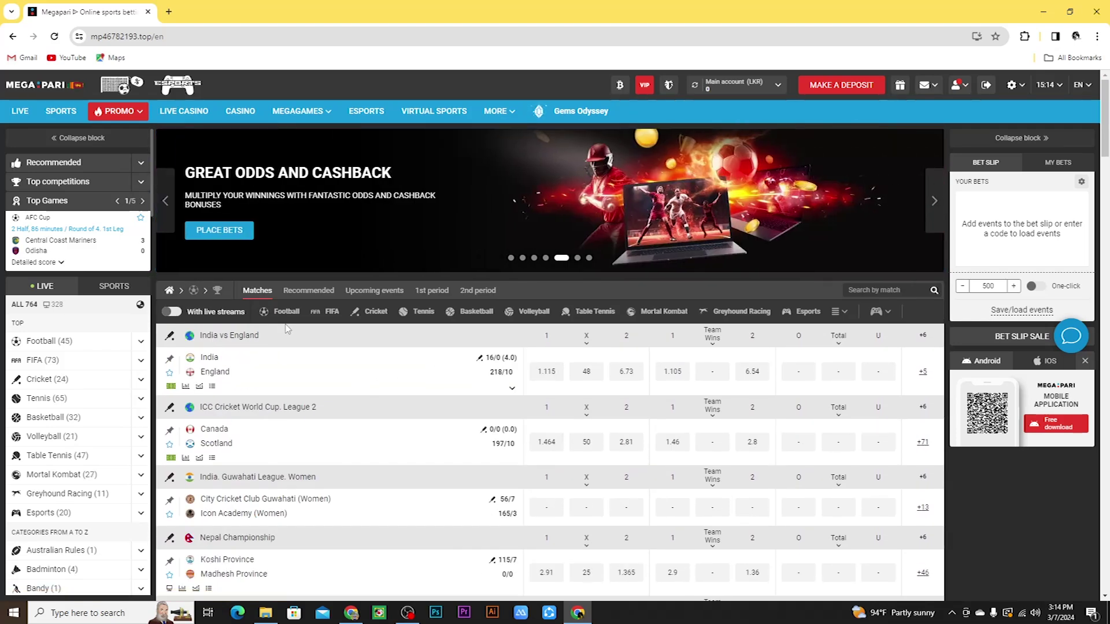
{"action": "mouse_move", "coordinate": [289, 317]}
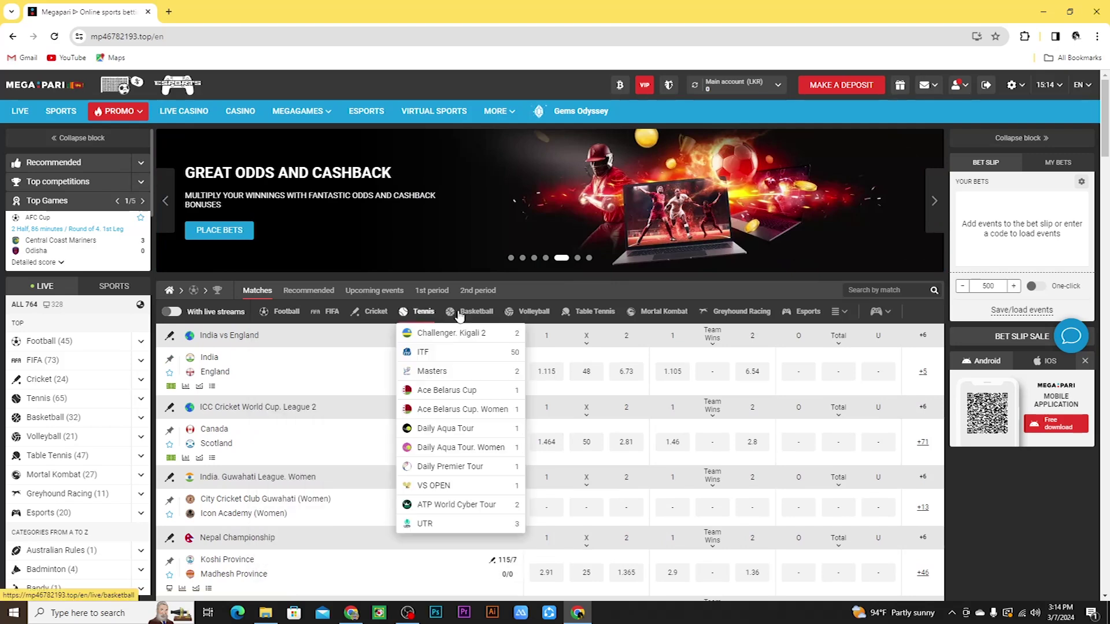
{"action": "mouse_move", "coordinate": [473, 318]}
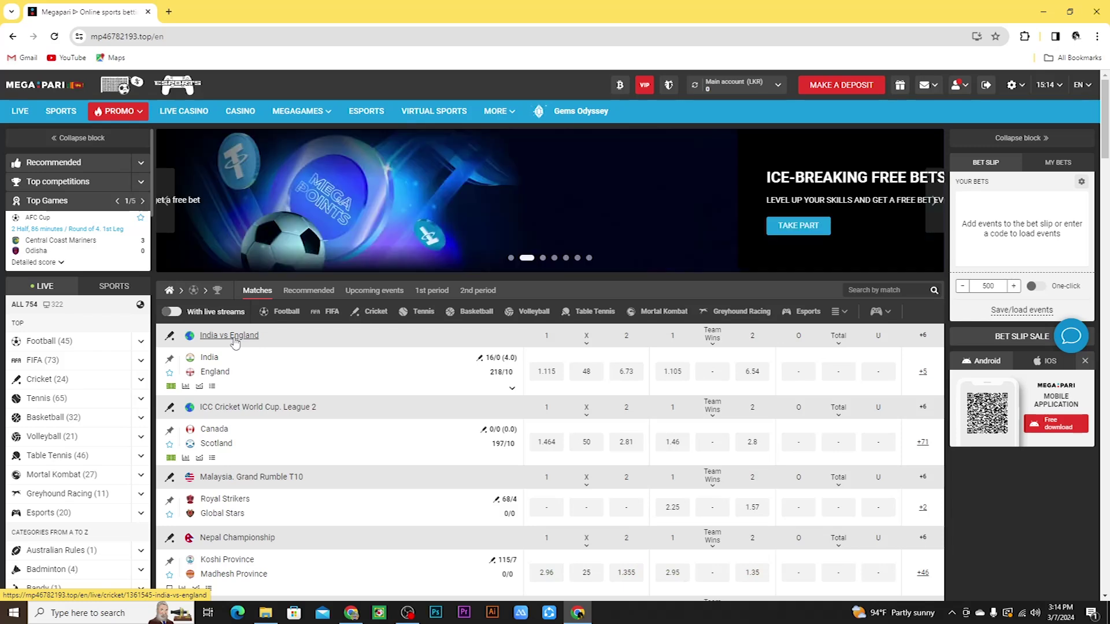
Open the India vs England live cricket match (16/0 vs 218/10) from the live list
{"action": "left_click", "coordinate": [234, 337]}
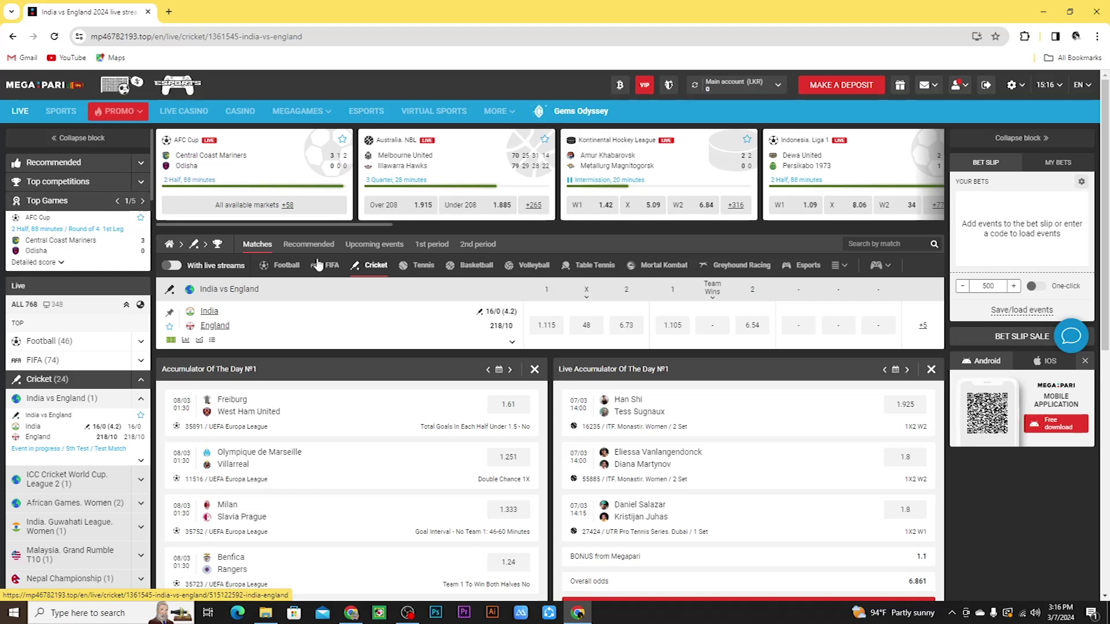
Open CASINO and scroll through the Popular, Crash & Aviator, New and Hot Games slots
{"action": "left_click", "coordinate": [248, 114]}
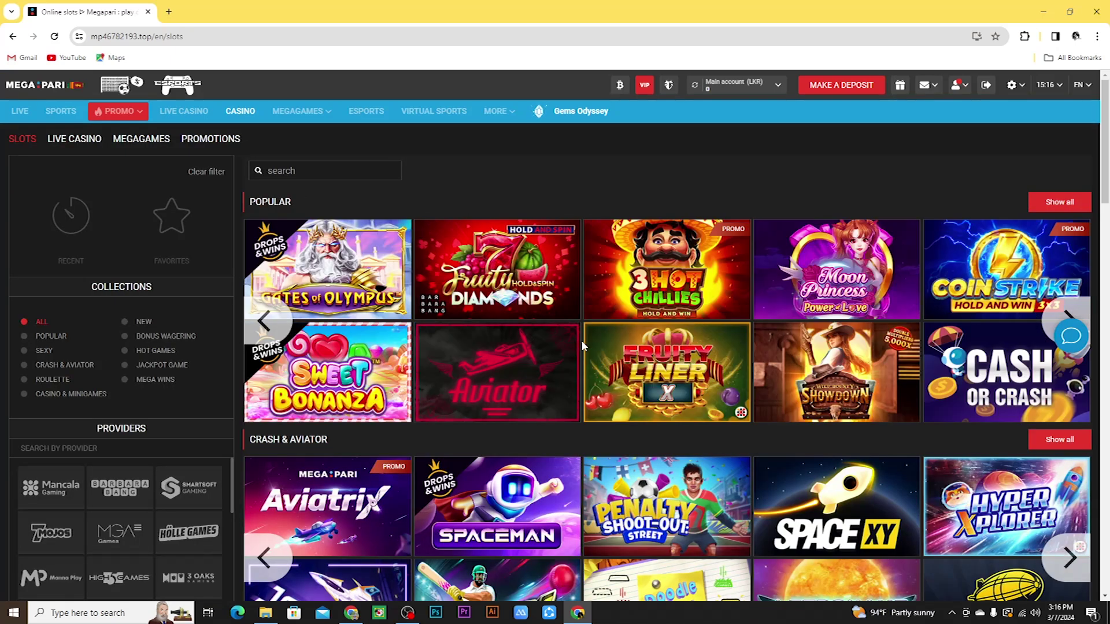
{"action": "scroll", "coordinate": [582, 345], "scroll_direction": "down", "scroll_amount": 2}
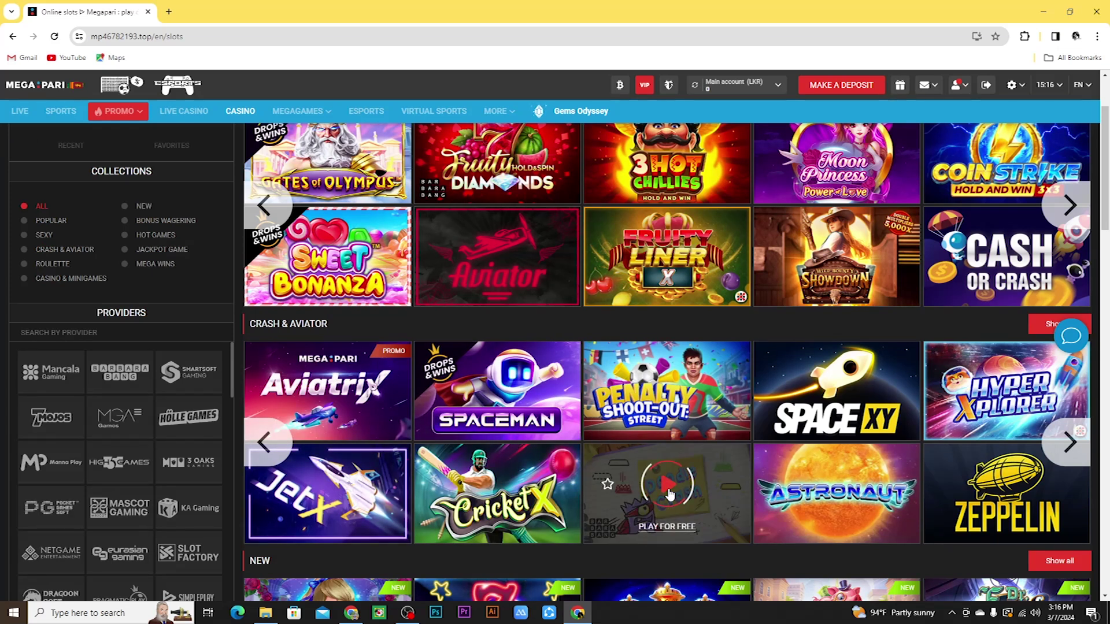
{"action": "scroll", "coordinate": [669, 494], "scroll_direction": "down", "scroll_amount": 3}
{"action": "scroll", "coordinate": [669, 494], "scroll_direction": "down", "scroll_amount": 7}
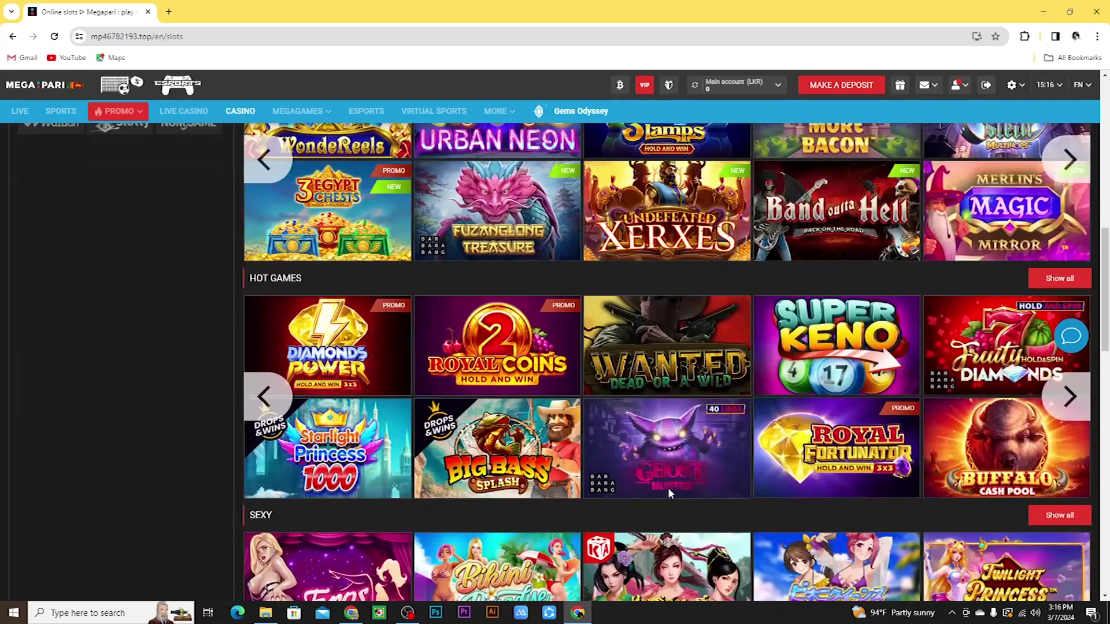
{"action": "scroll", "coordinate": [668, 492], "scroll_direction": "up", "scroll_amount": 10}
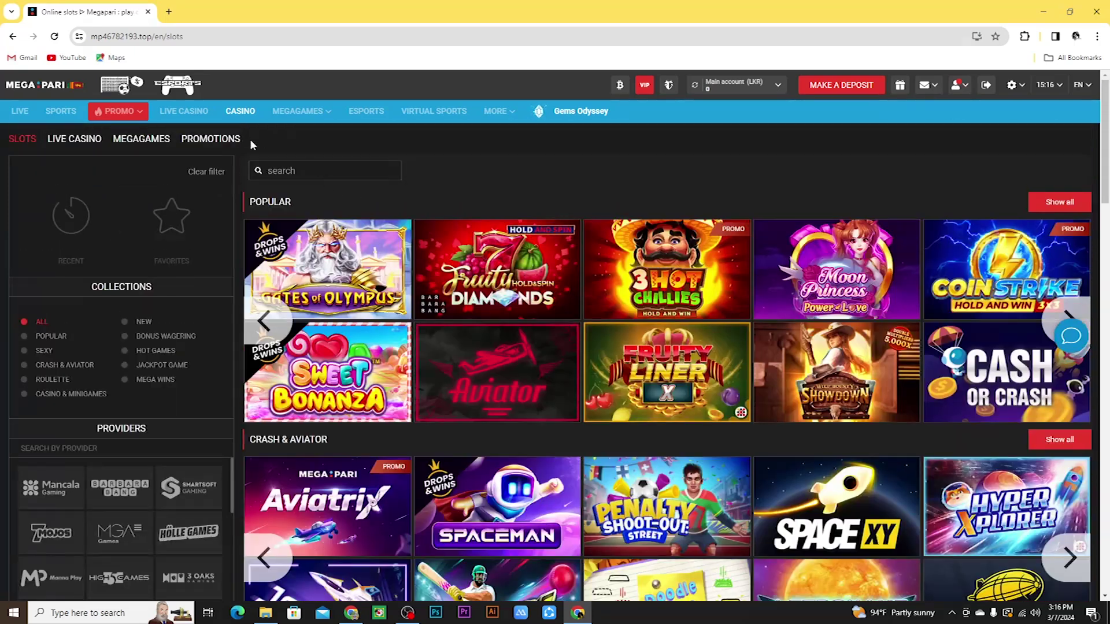
Scroll through the LIVE CASINO tables, then return home via the MEGAPARI logo
{"action": "left_click", "coordinate": [184, 113]}
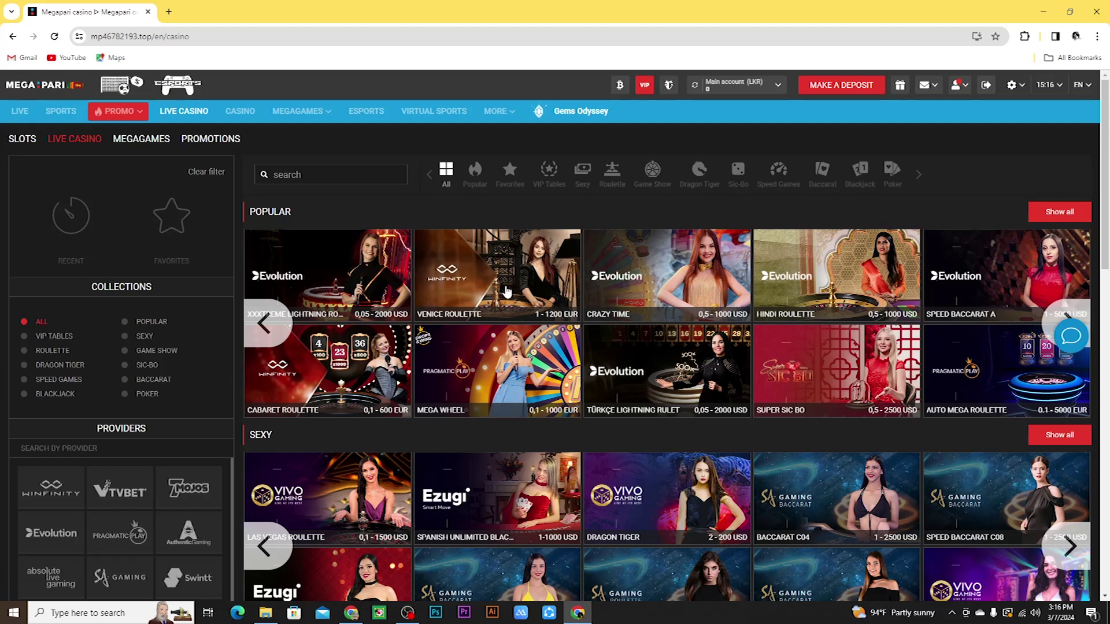
{"action": "scroll", "coordinate": [733, 409], "scroll_direction": "down", "scroll_amount": 2}
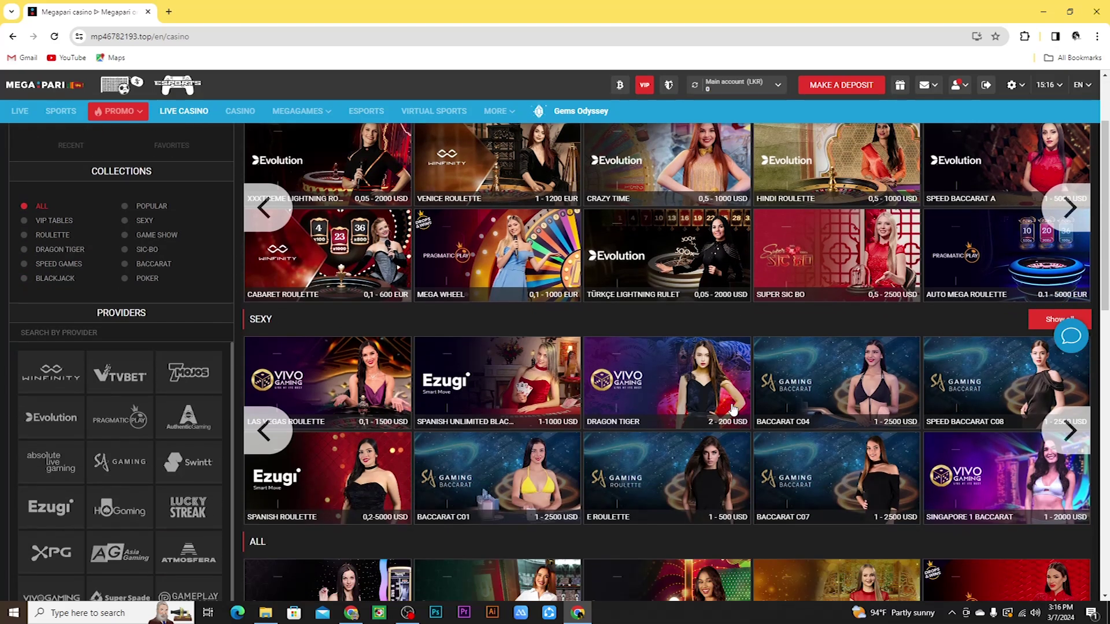
{"action": "scroll", "coordinate": [722, 409], "scroll_direction": "down", "scroll_amount": 3}
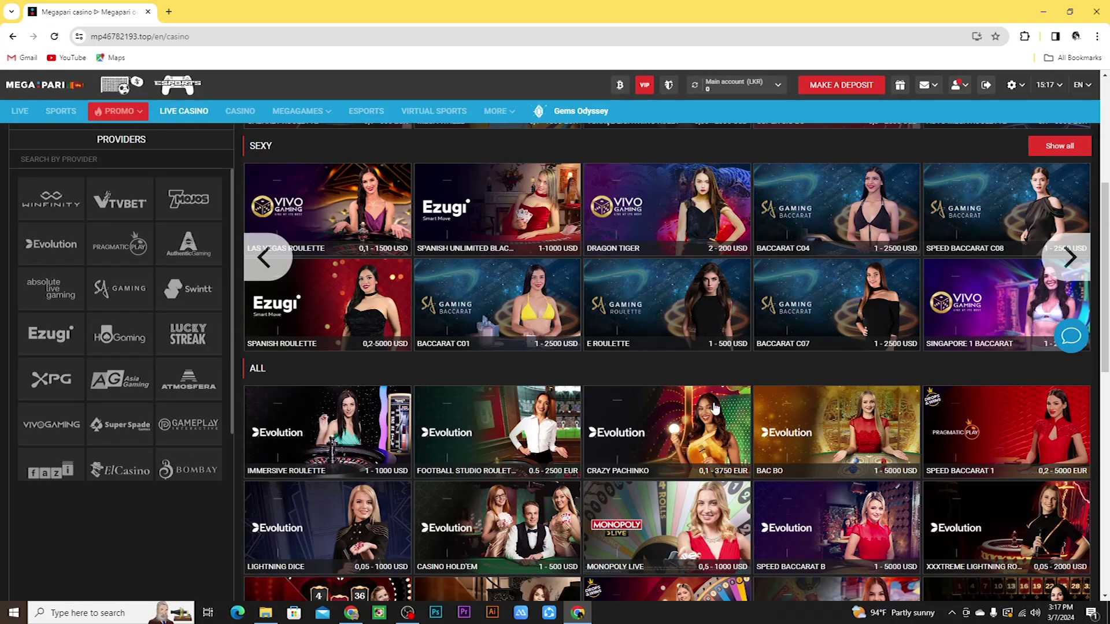
{"action": "scroll", "coordinate": [714, 408], "scroll_direction": "up", "scroll_amount": 5}
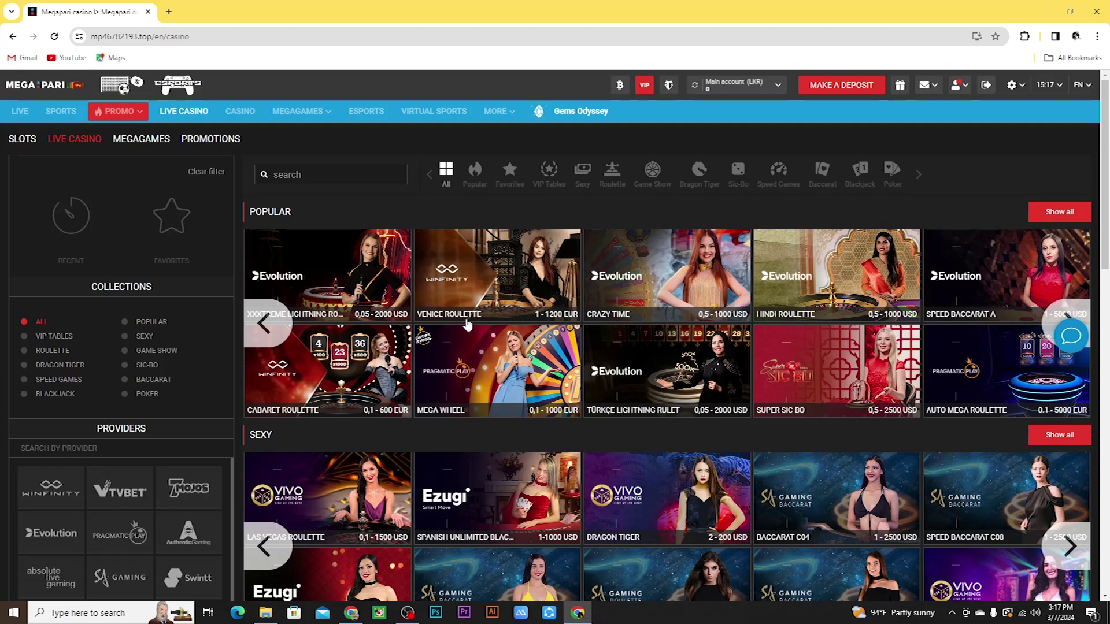
{"action": "left_click", "coordinate": [44, 84]}
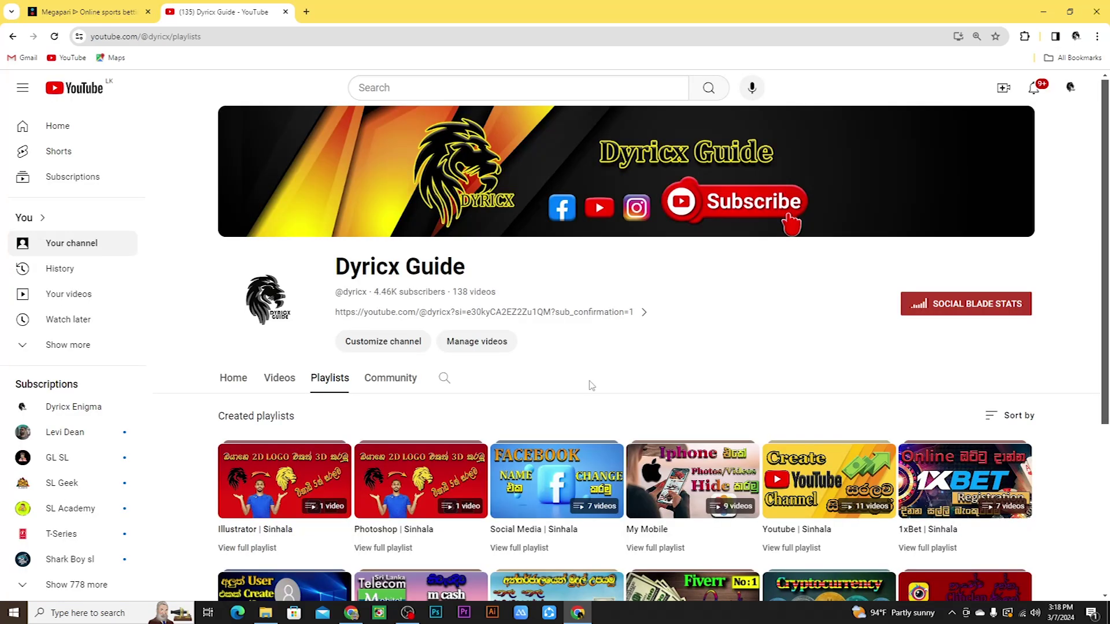
Look through the seven videos of the full 1xBet | Sinhala playlist, then return to the Megapari tab
{"action": "scroll", "coordinate": [590, 385], "scroll_direction": "down", "scroll_amount": 2}
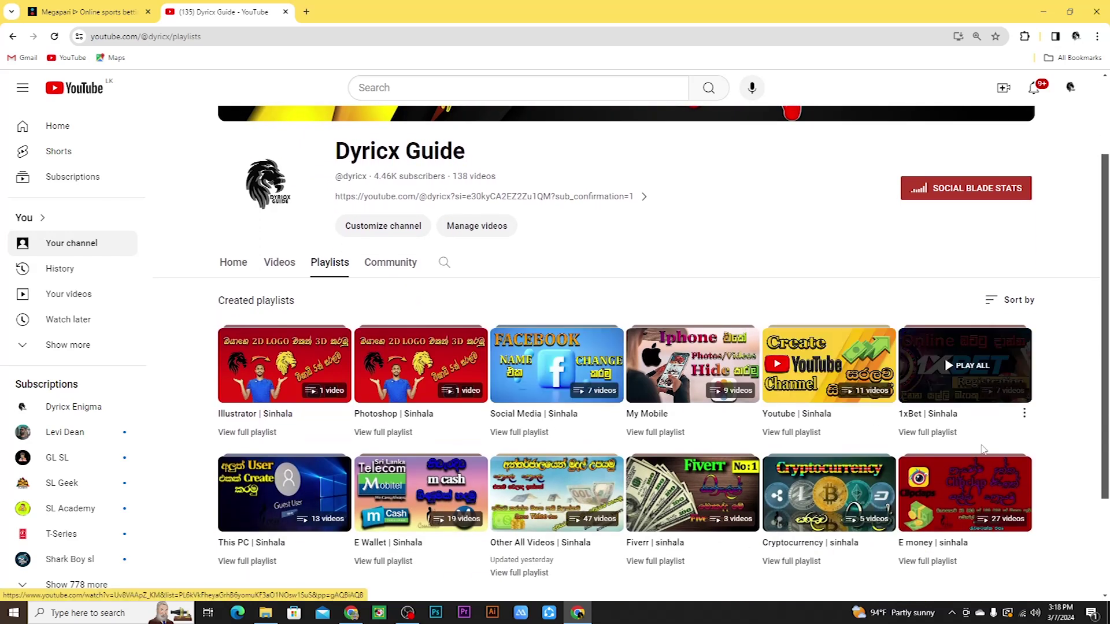
{"action": "left_click", "coordinate": [945, 437]}
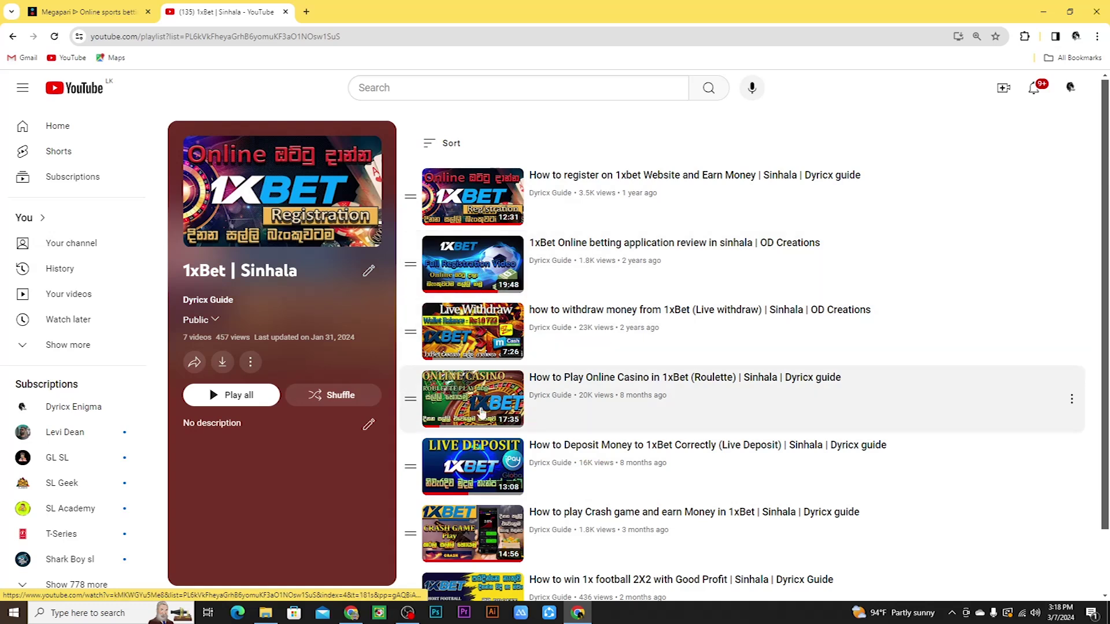
{"action": "scroll", "coordinate": [486, 456], "scroll_direction": "down", "scroll_amount": 1}
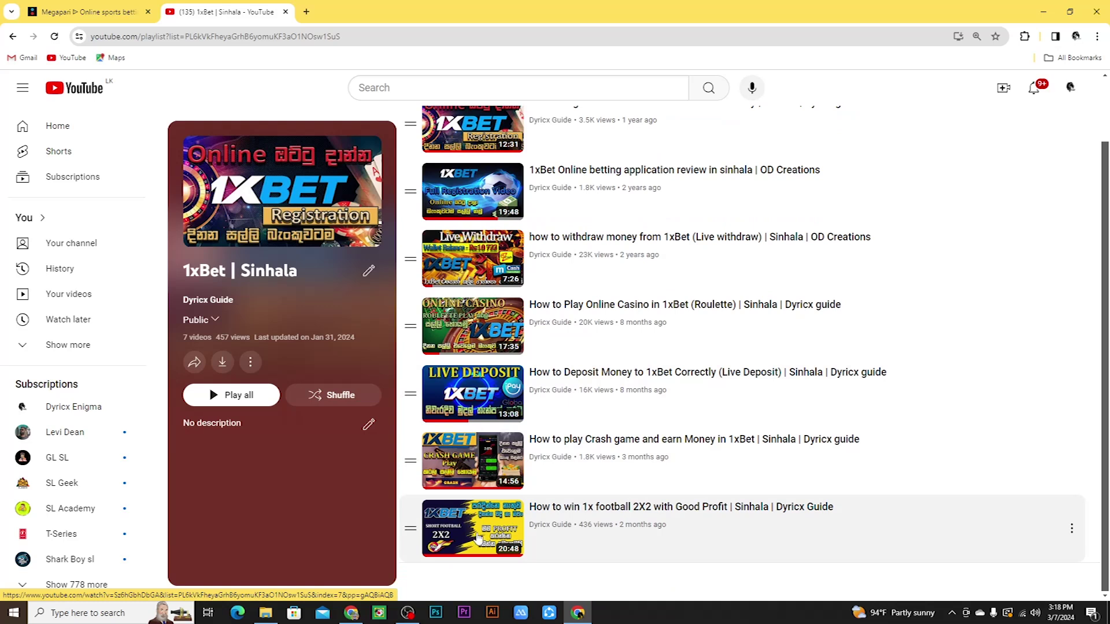
{"action": "scroll", "coordinate": [477, 538], "scroll_direction": "up", "scroll_amount": 1}
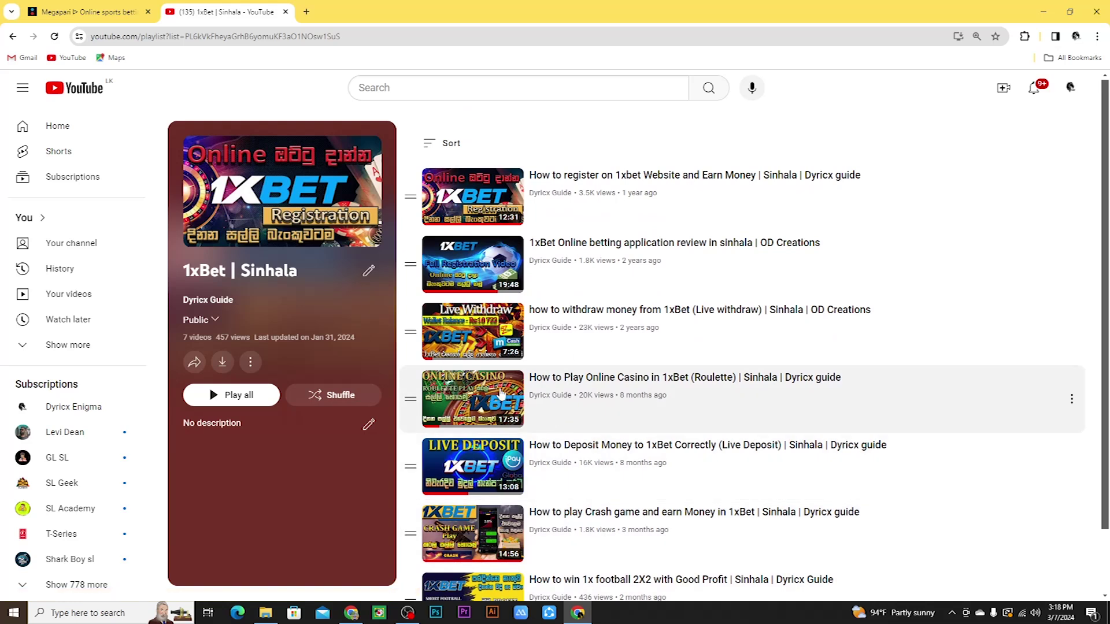
{"action": "scroll", "coordinate": [561, 393], "scroll_direction": "down", "scroll_amount": 1}
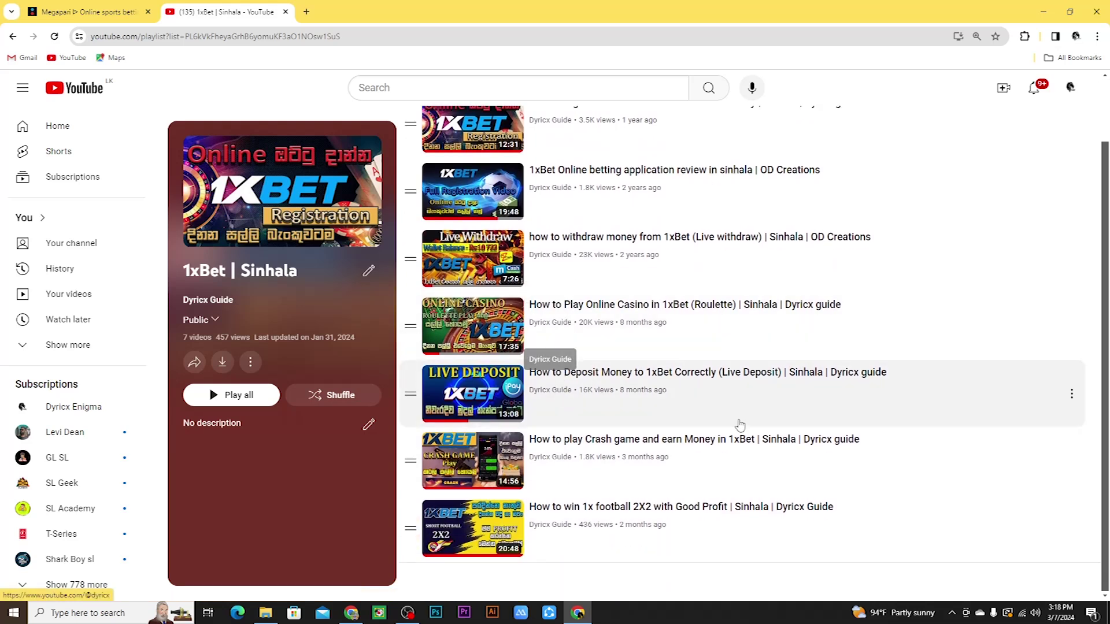
{"action": "scroll", "coordinate": [877, 425], "scroll_direction": "up", "scroll_amount": 1}
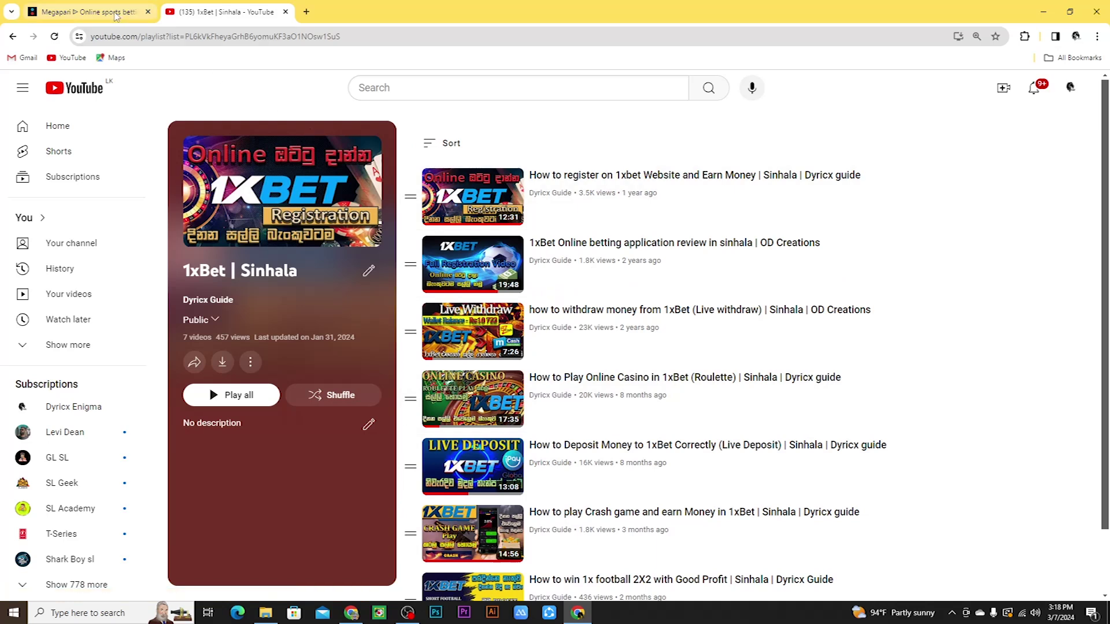
{"action": "left_click", "coordinate": [87, 12]}
{"action": "mouse_move", "coordinate": [300, 111]}
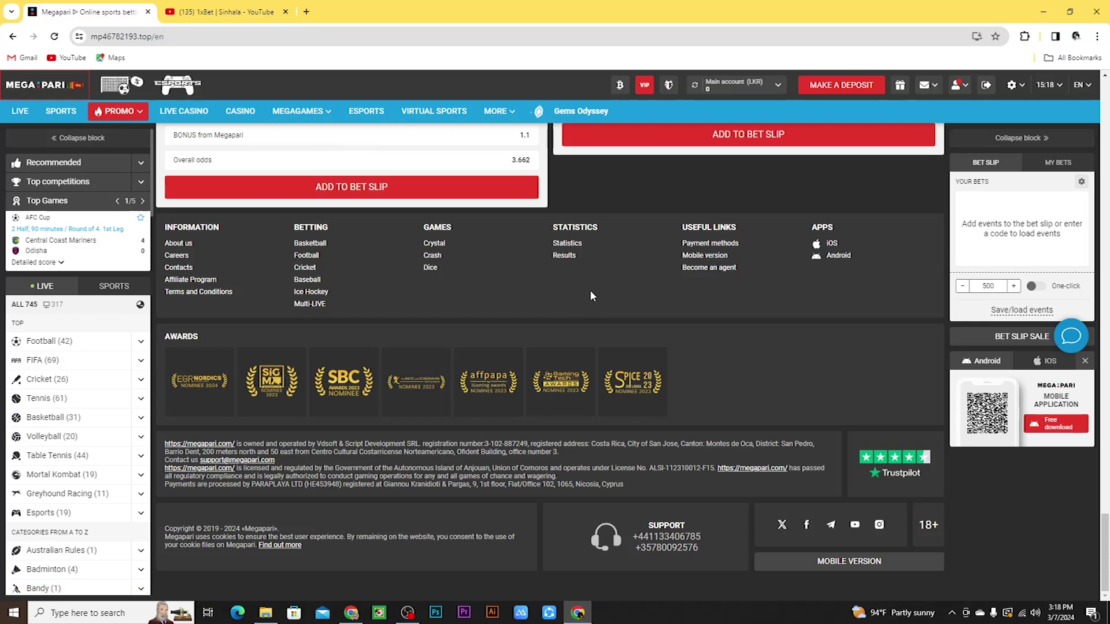
{"action": "scroll", "coordinate": [591, 292], "scroll_direction": "up", "scroll_amount": 10}
{"action": "scroll", "coordinate": [630, 365], "scroll_direction": "up", "scroll_amount": 10}
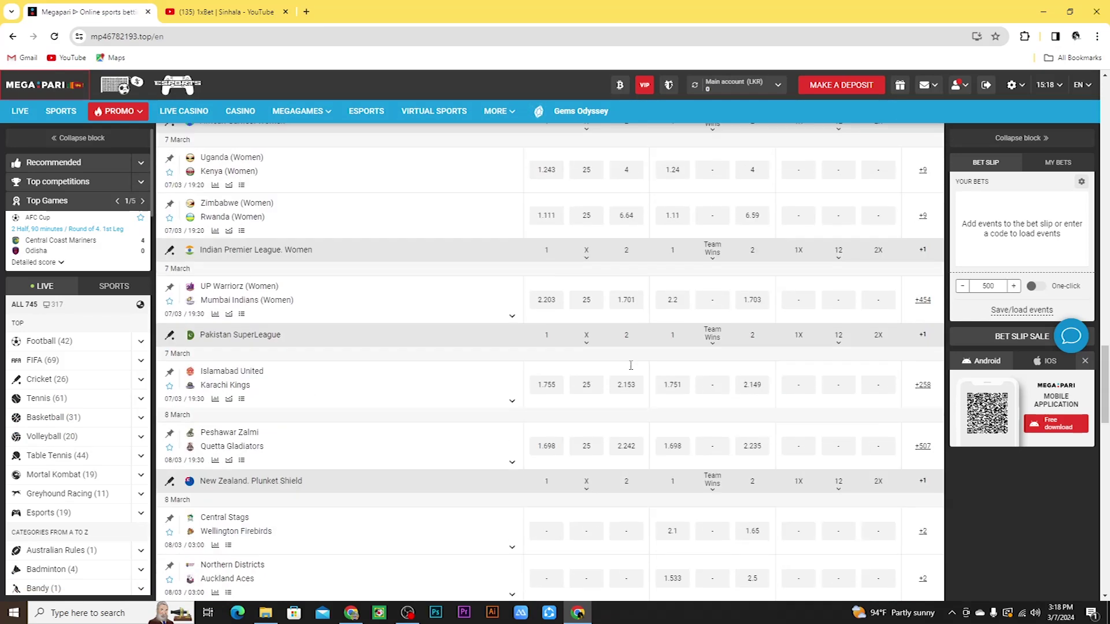
{"action": "scroll", "coordinate": [635, 358], "scroll_direction": "up", "scroll_amount": 5}
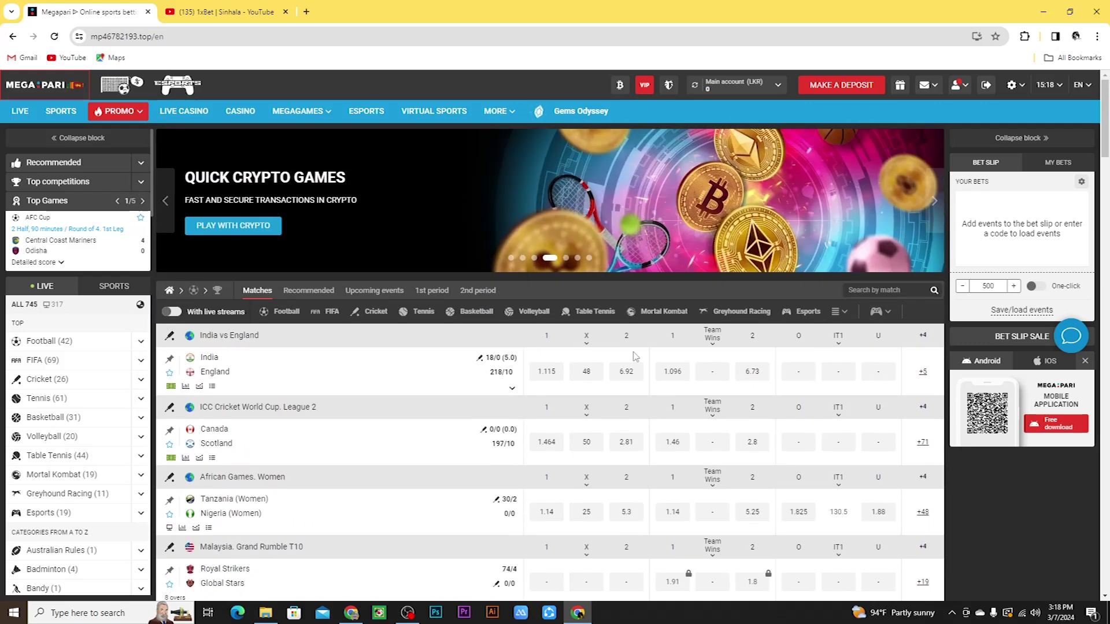